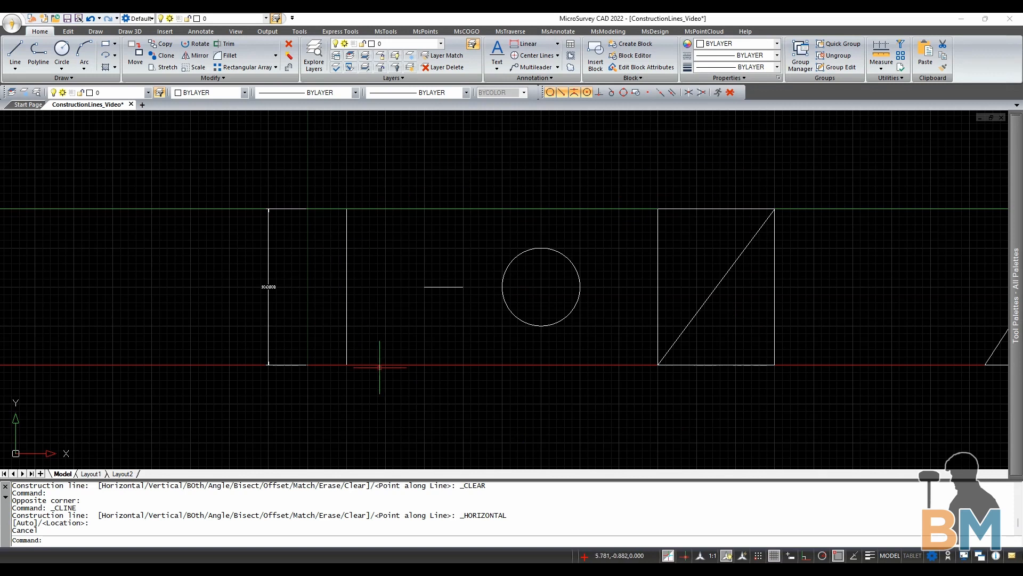
# - Draw three horizontal construction lines through points on the tall vertical line, at about Y 7.95, 1.26 and 3.16
pyautogui.scroll(2, 299, 284)
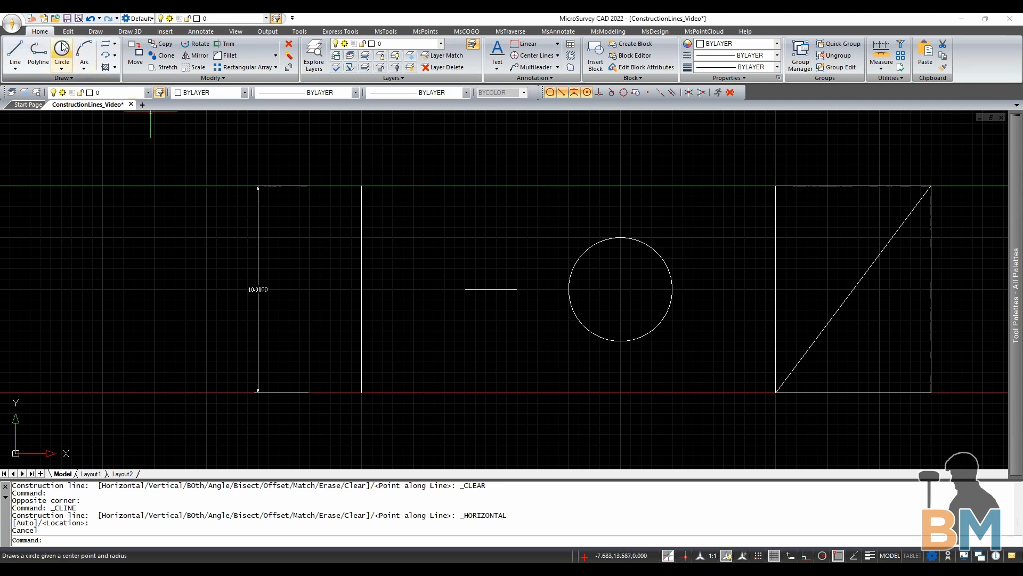
pyautogui.click(100, 33)
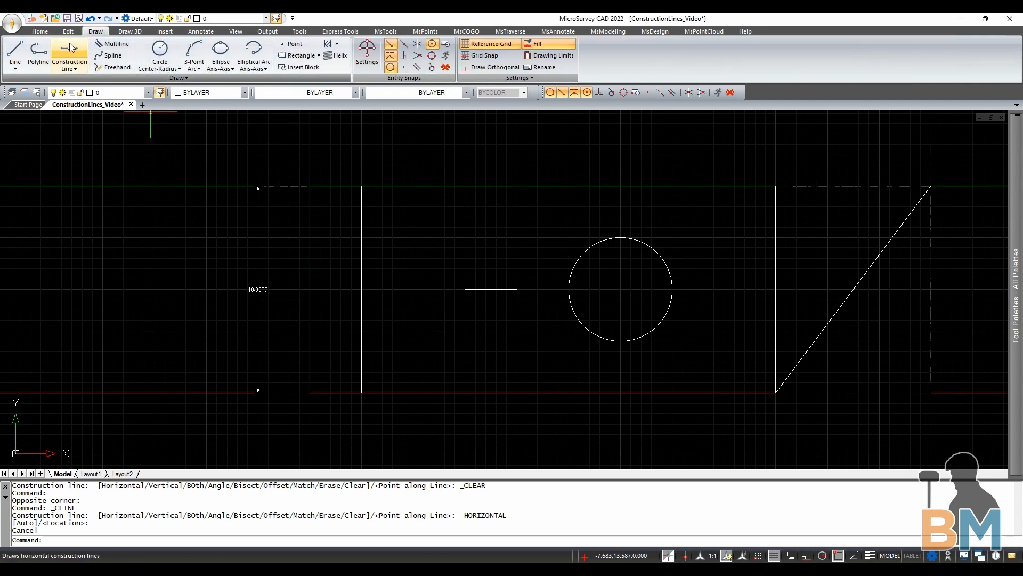
pyautogui.click(72, 68)
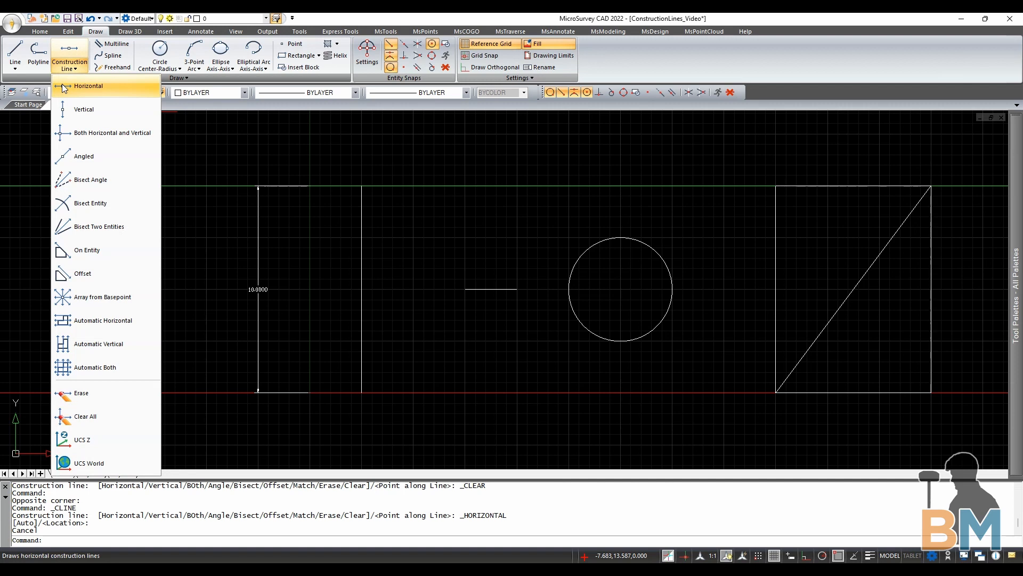
pyautogui.click(101, 85)
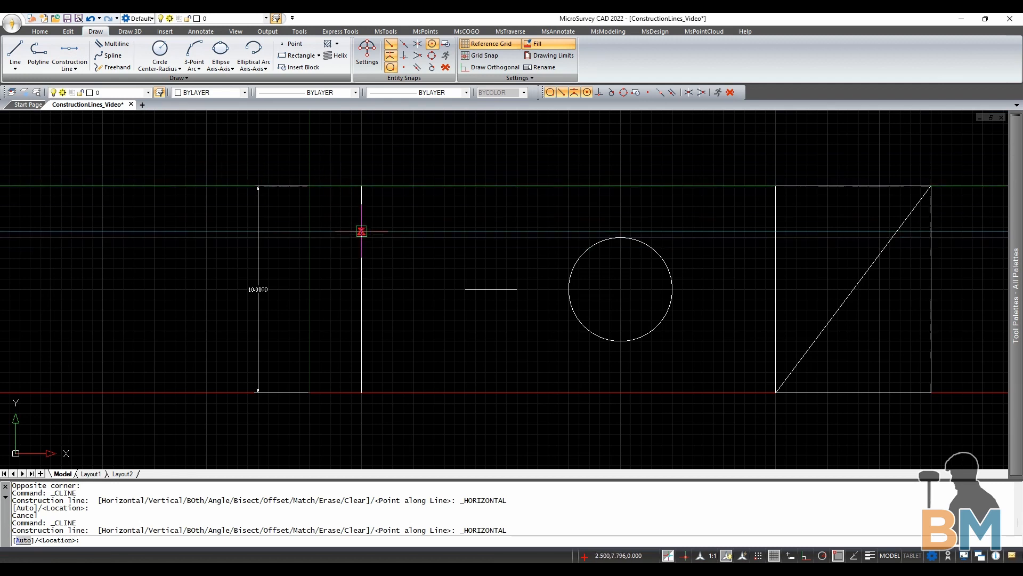
pyautogui.click(361, 228)
pyautogui.click(361, 366)
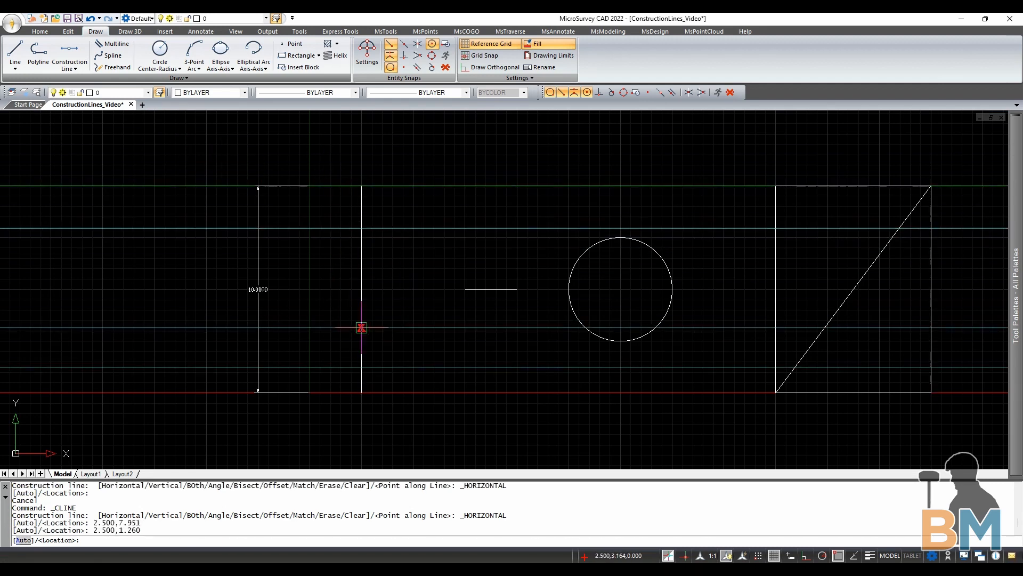
pyautogui.click(361, 328)
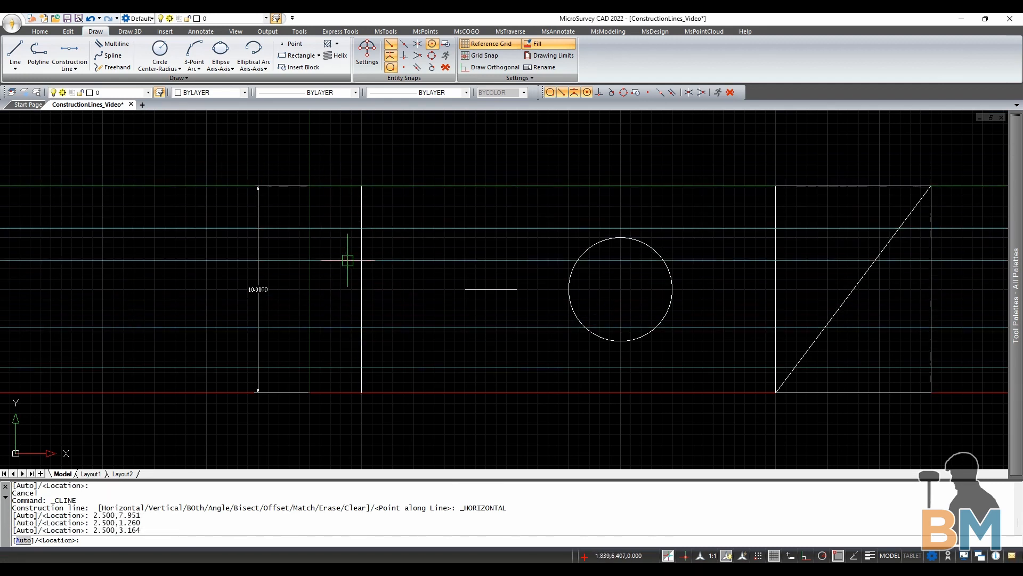
pyautogui.press('Return')
# - Draw vertical construction lines through the midpoint and both endpoints of the short horizontal line
pyautogui.click(78, 67)
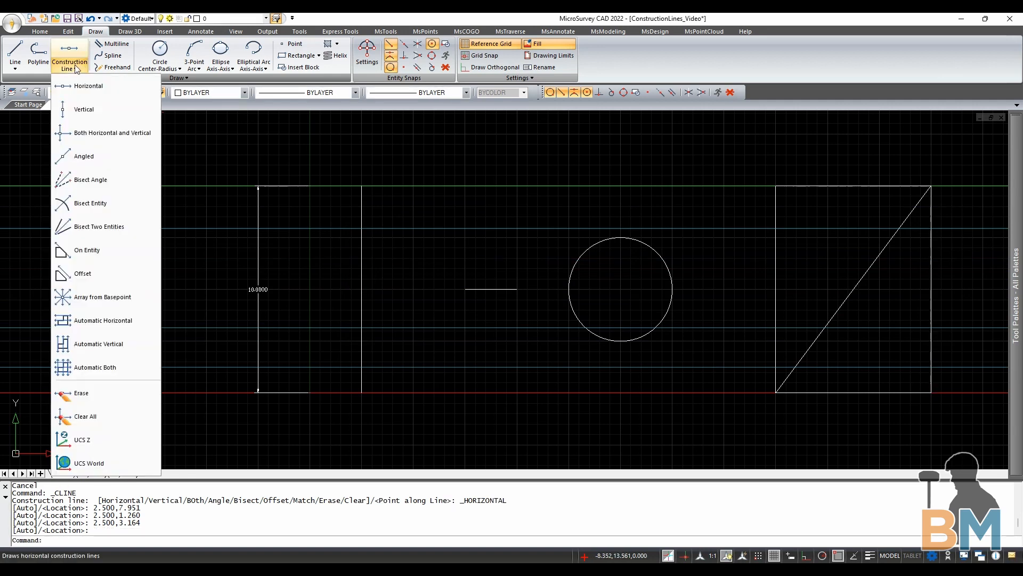
pyautogui.click(84, 110)
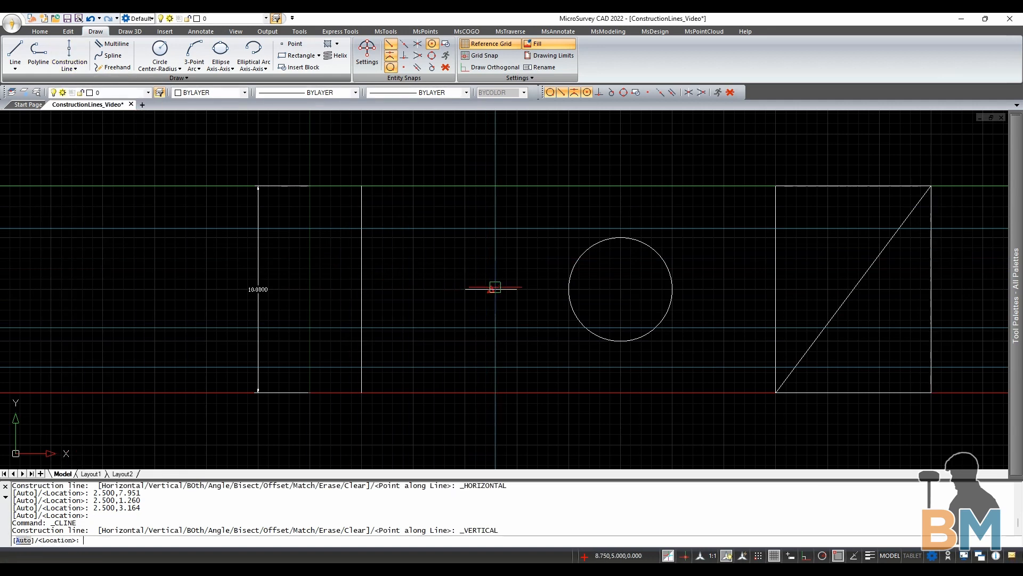
pyautogui.click(491, 289)
pyautogui.click(465, 289)
pyautogui.click(517, 288)
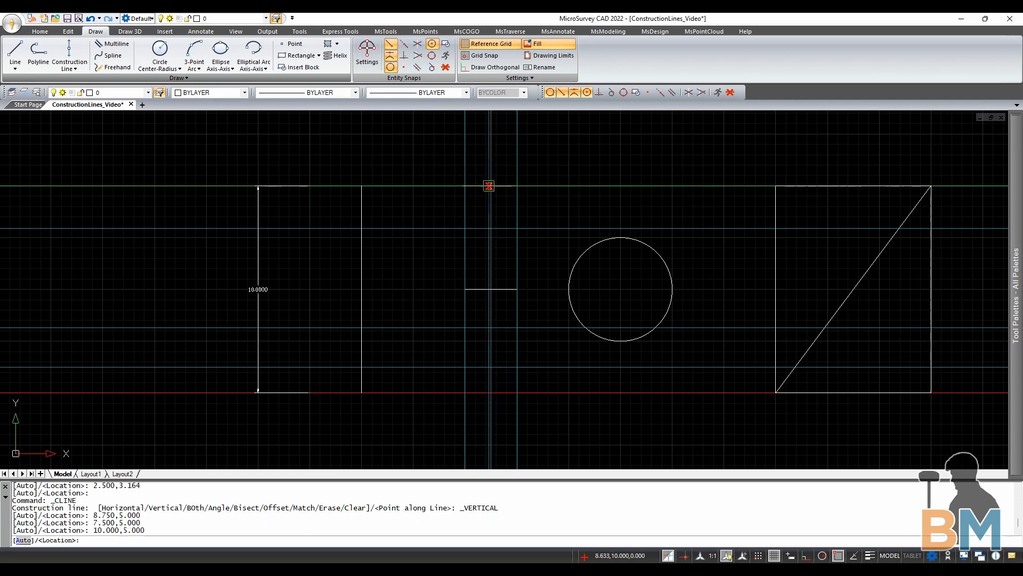
pyautogui.scroll(-5, 495, 354)
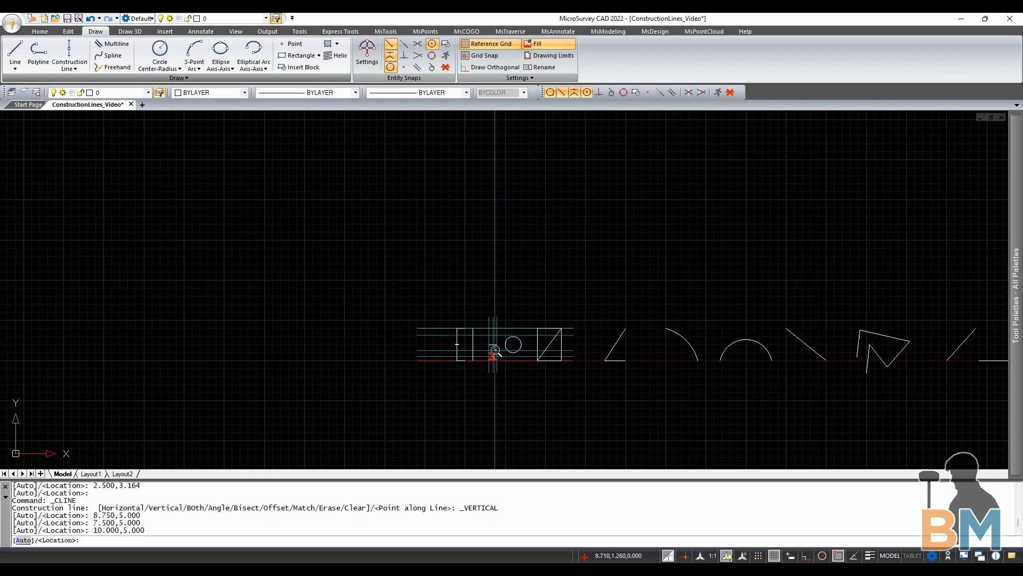
pyautogui.scroll(-1, 495, 351)
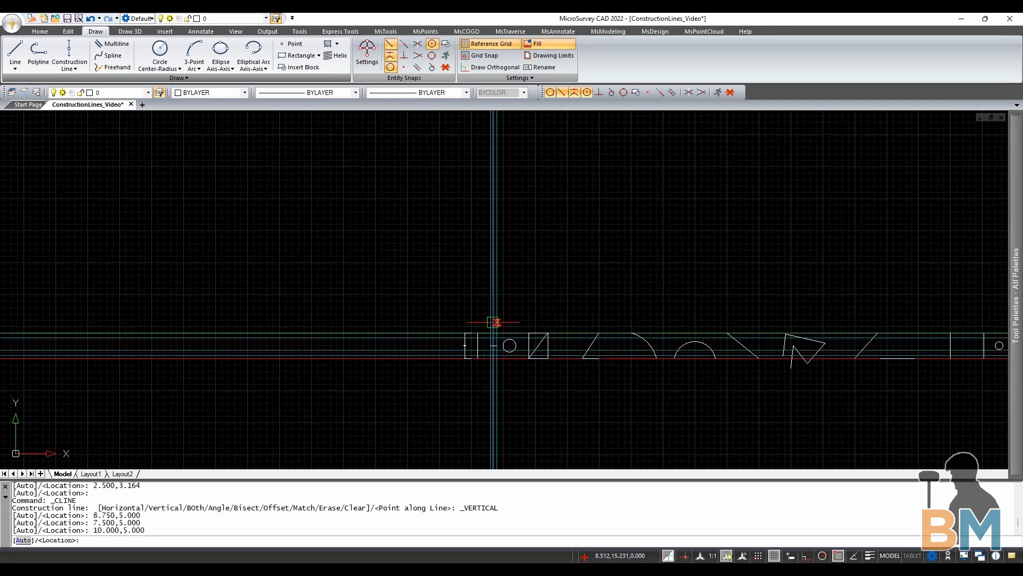
pyautogui.scroll(5, 496, 368)
# - Draw combined horizontal and vertical construction lines through the circle's center and at about 13.56,10 and 16.55,0
pyautogui.click(69, 65)
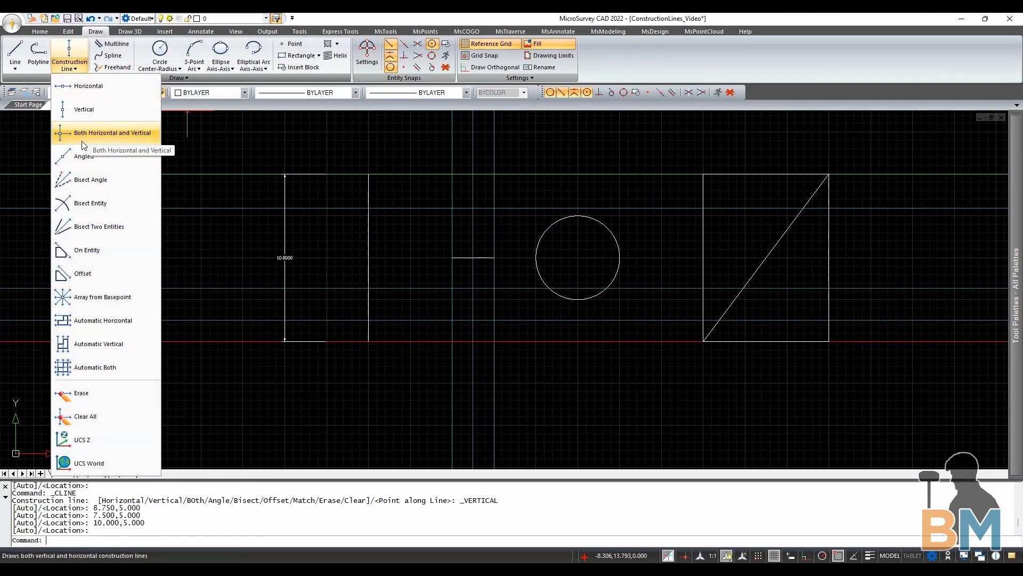
pyautogui.click(85, 135)
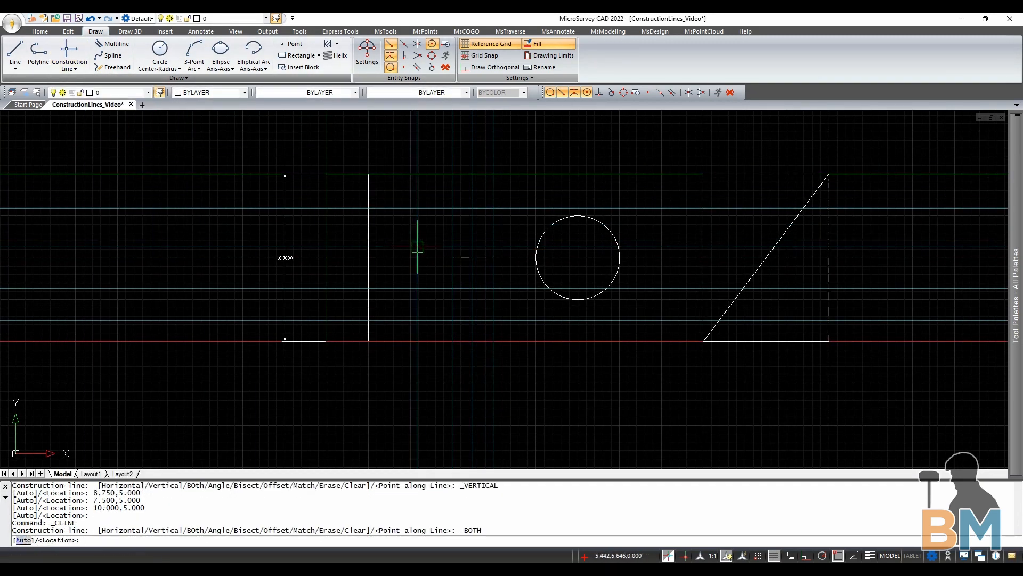
pyautogui.click(578, 257)
pyautogui.click(554, 174)
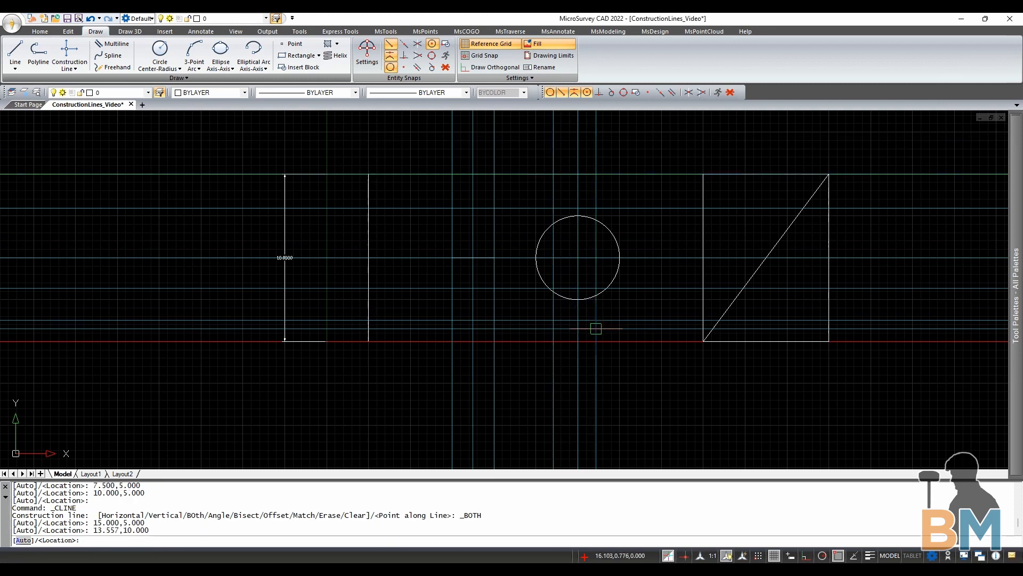
pyautogui.click(603, 341)
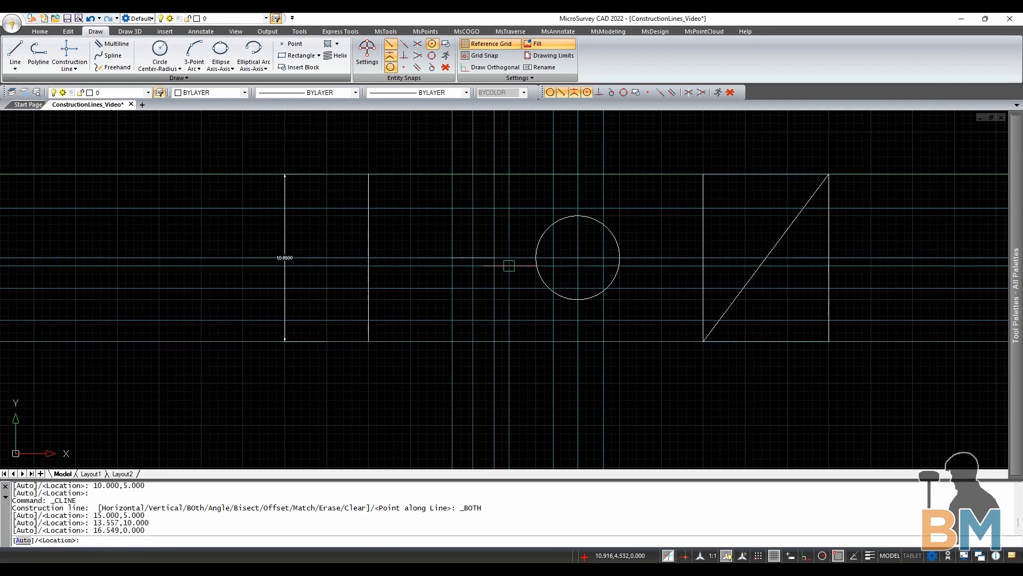
pyautogui.press('Return')
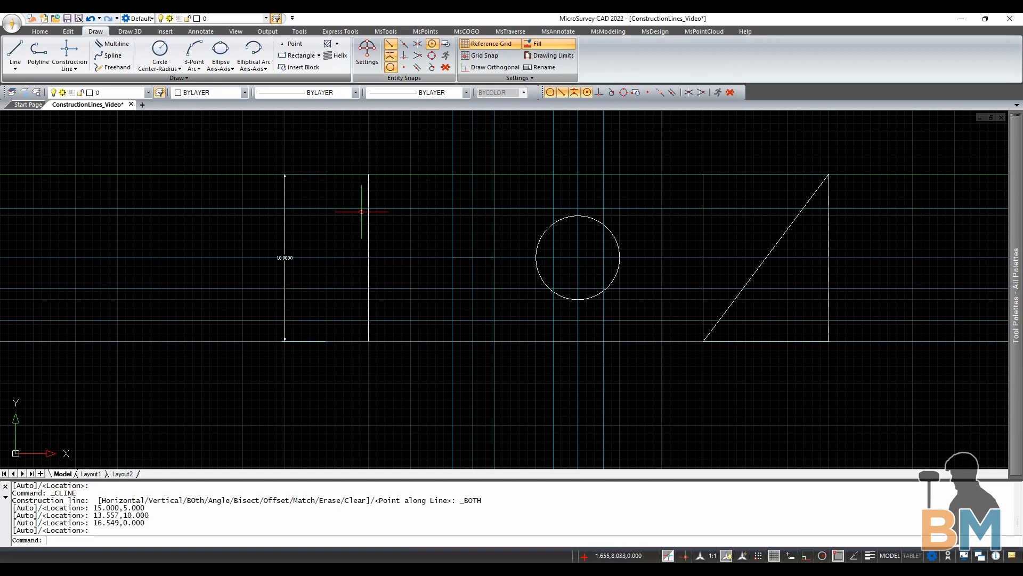
# - Erase all the horizontal and vertical construction lines by selecting them with the construction line Erase command
pyautogui.click(75, 69)
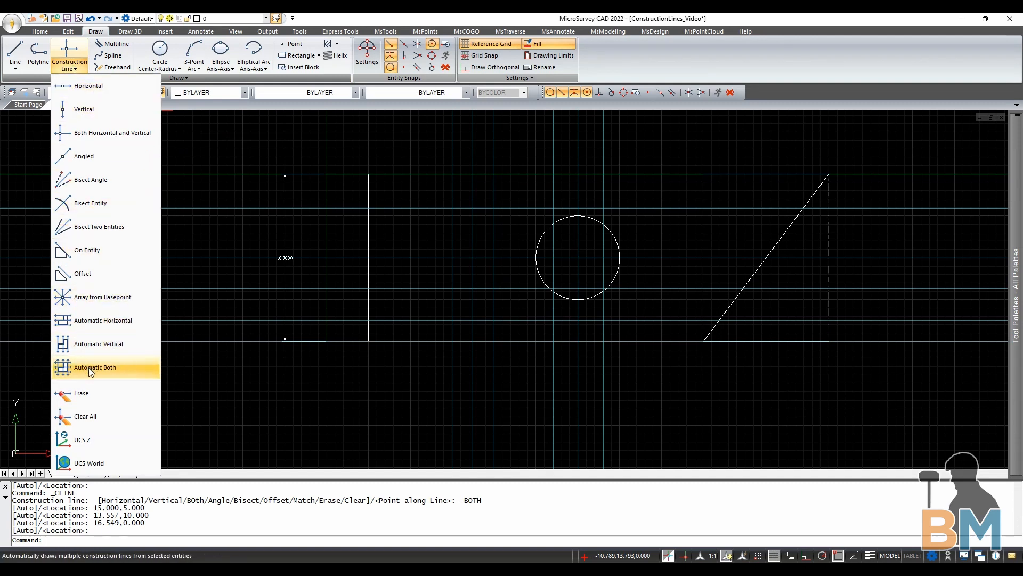
pyautogui.click(83, 395)
pyautogui.click(455, 209)
pyautogui.click(453, 199)
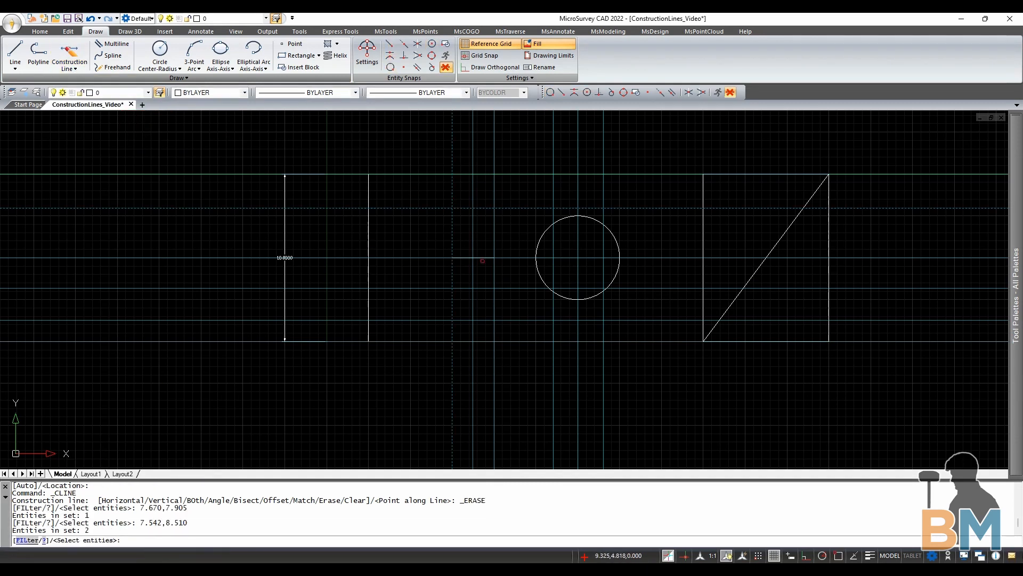
pyautogui.click(482, 256)
pyautogui.click(481, 259)
pyautogui.click(482, 257)
pyautogui.click(472, 244)
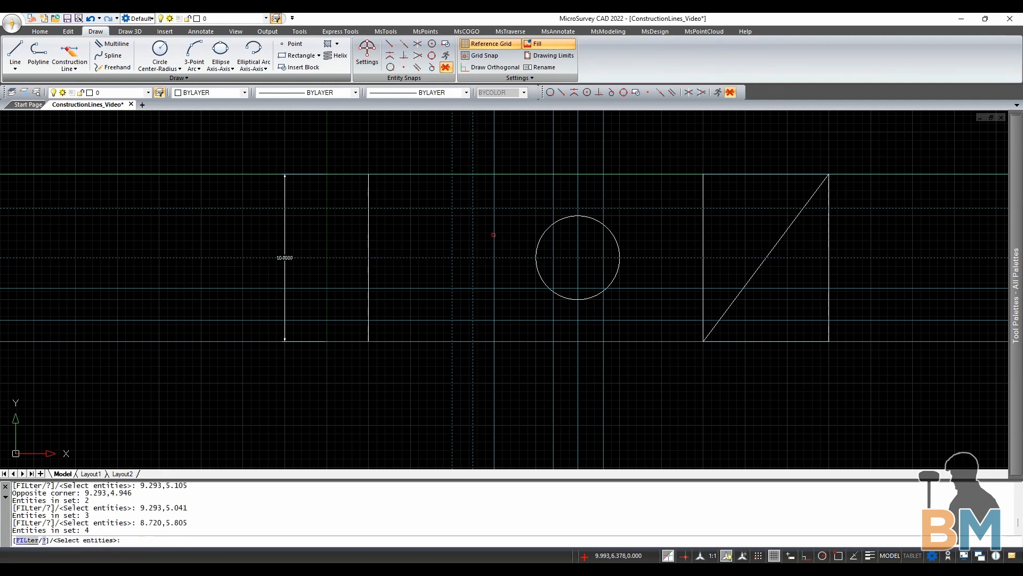
pyautogui.click(494, 234)
pyautogui.click(533, 174)
pyautogui.click(579, 193)
pyautogui.click(607, 187)
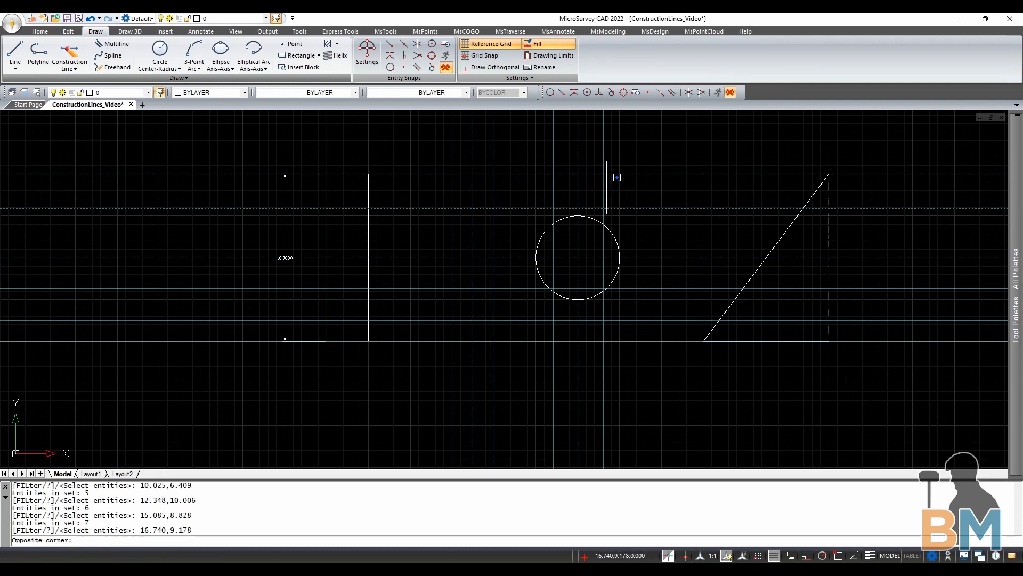
pyautogui.click(600, 188)
pyautogui.click(555, 189)
pyautogui.click(653, 261)
pyautogui.click(629, 300)
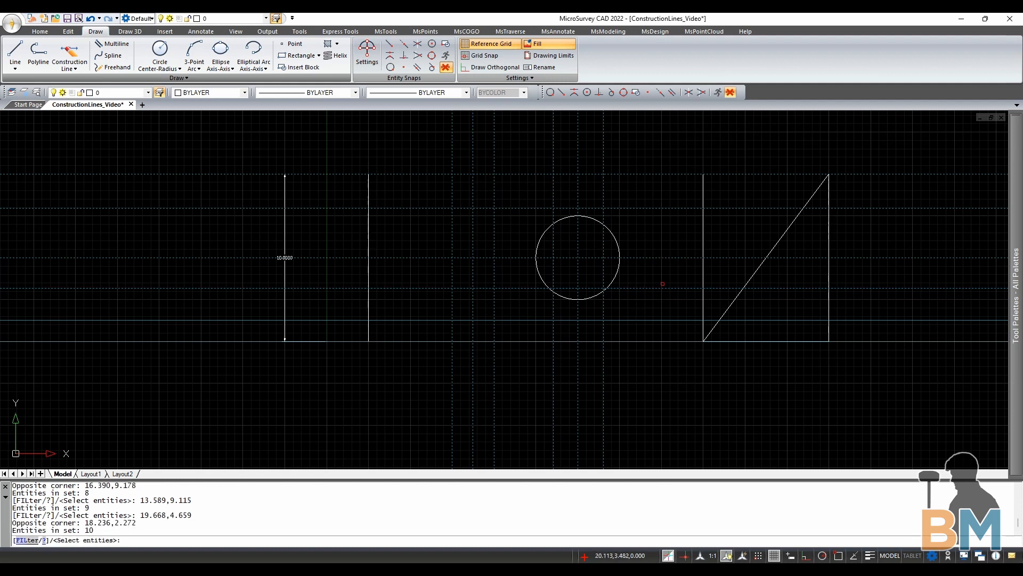
pyautogui.click(662, 220)
pyautogui.click(497, 401)
pyautogui.press('Return')
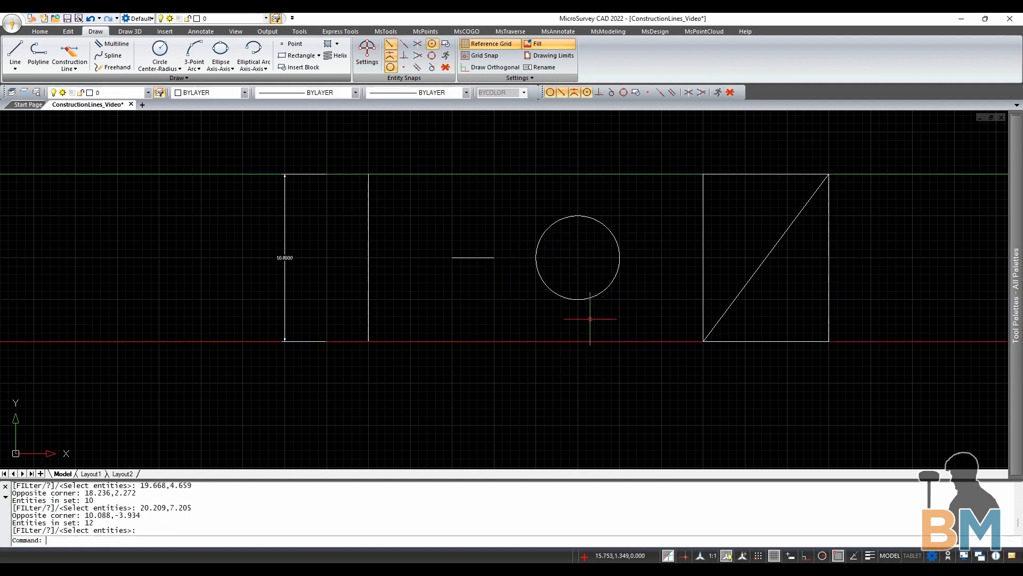
# - Try to select the circle and the short horizontal line with the construction line Erase command
pyautogui.click(69, 55)
pyautogui.click(417, 176)
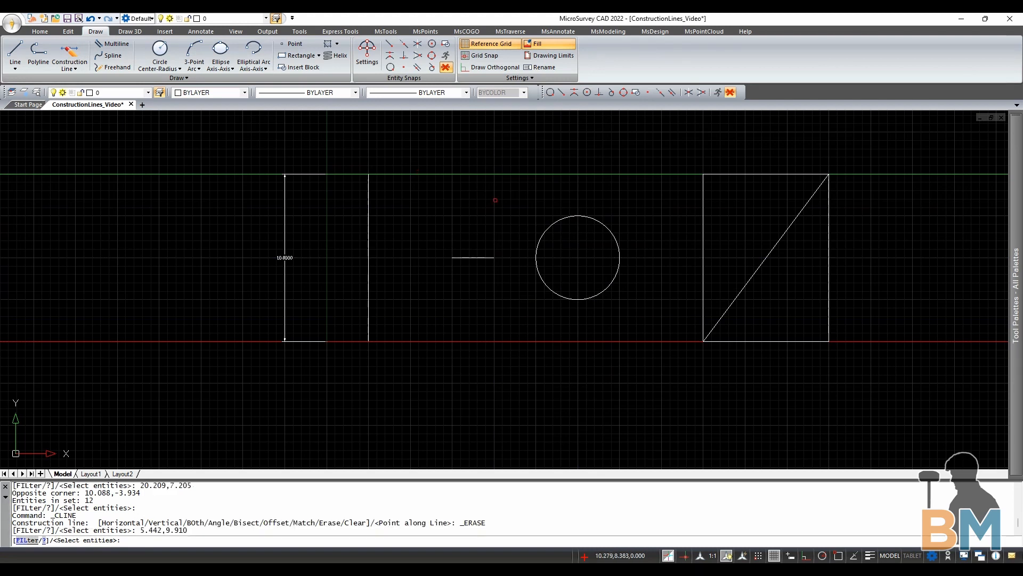
pyautogui.click(554, 225)
pyautogui.click(491, 256)
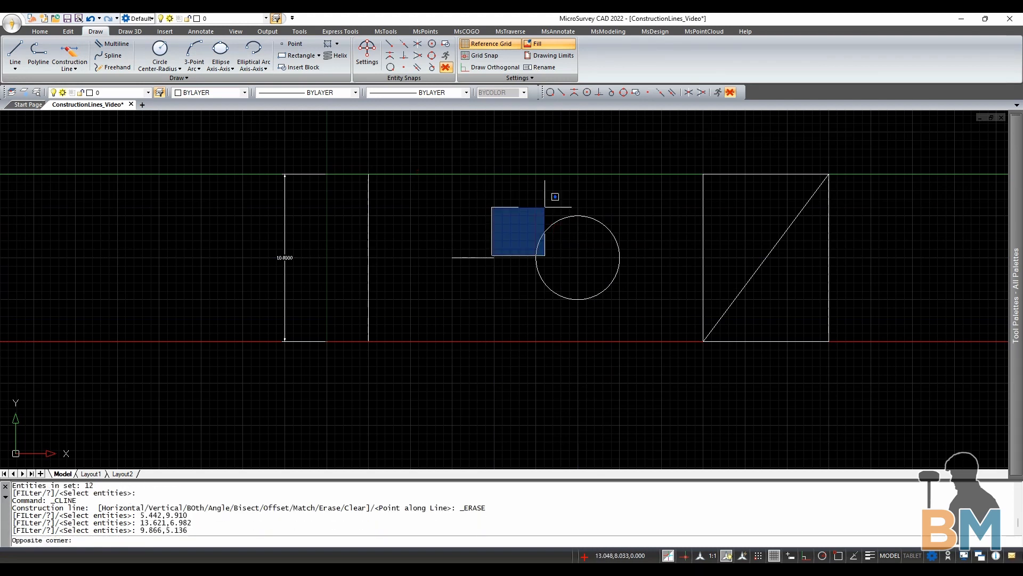
pyautogui.click(478, 275)
pyautogui.press('Escape')
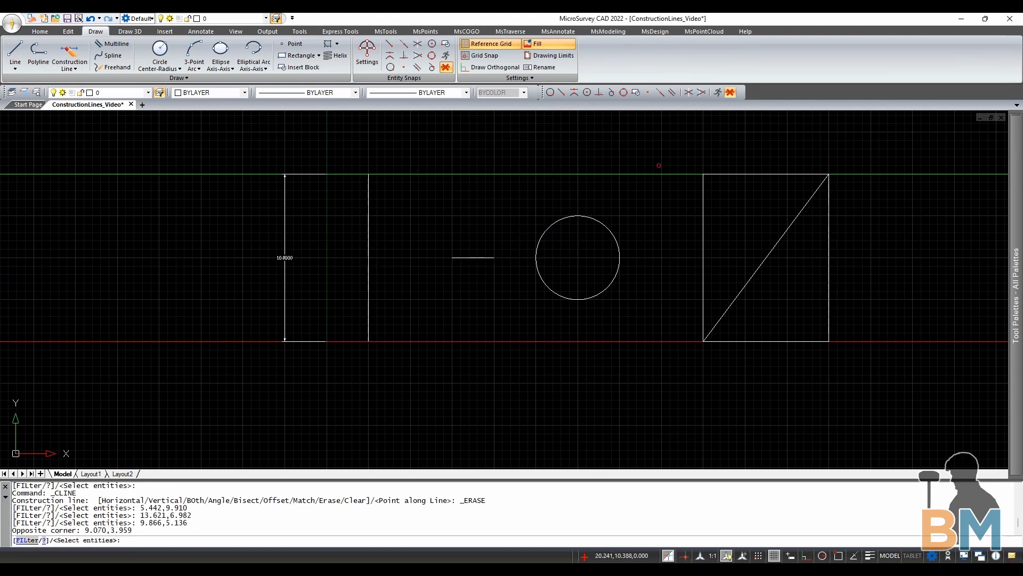
# - Undo the construction line erasure, and remove all construction lines at once with Clear All
pyautogui.hotkey('ctrl', 'z')
pyautogui.hotkey('ctrl', 'z')
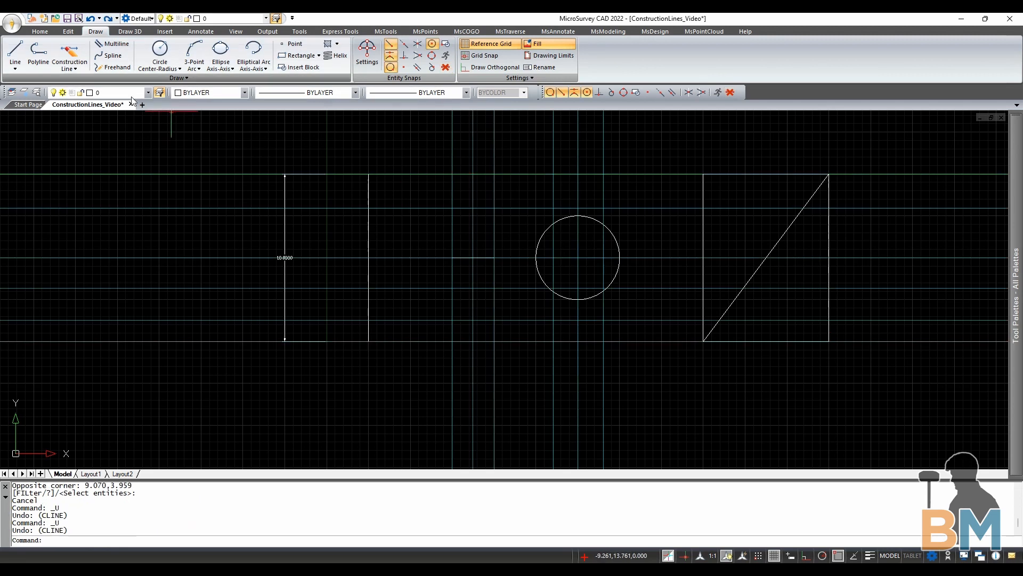
pyautogui.click(82, 69)
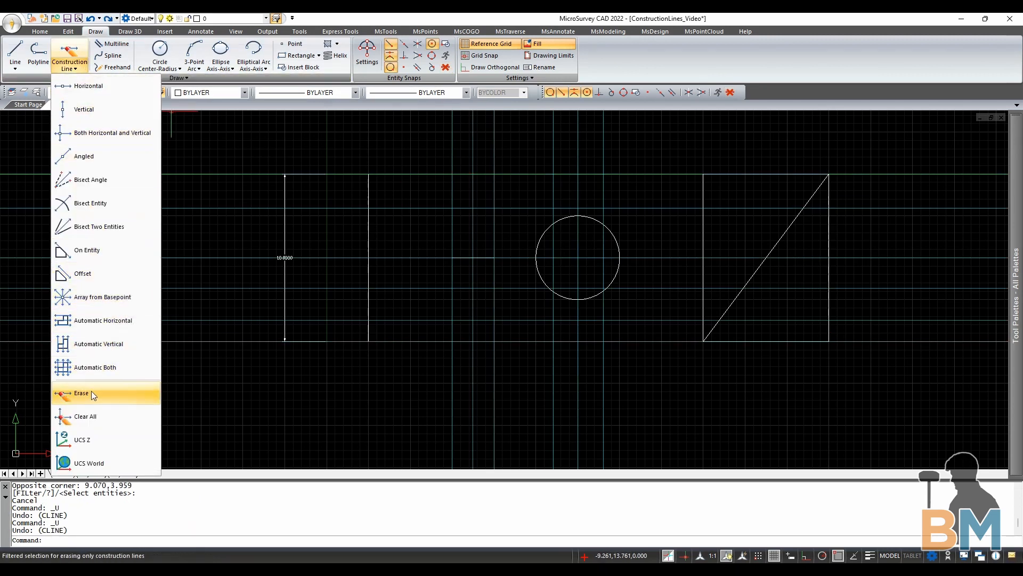
pyautogui.click(85, 417)
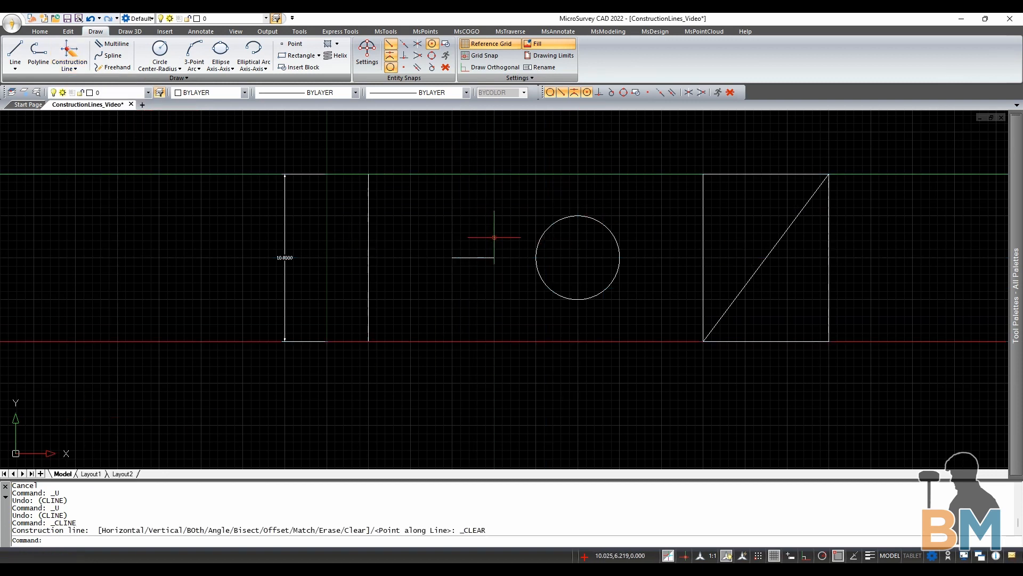
# - Draw angled construction lines parallel to the rectangle's diagonal through its lower-right, upper-left and upper-right corners
pyautogui.moveTo(572, 242); pyautogui.dragTo(323, 250, button='middle')
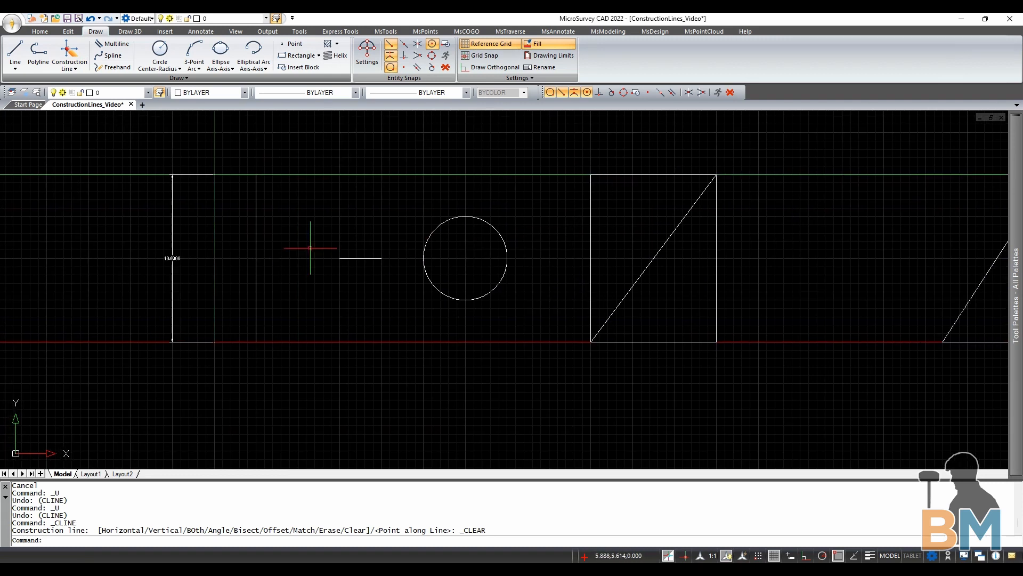
pyautogui.click(69, 64)
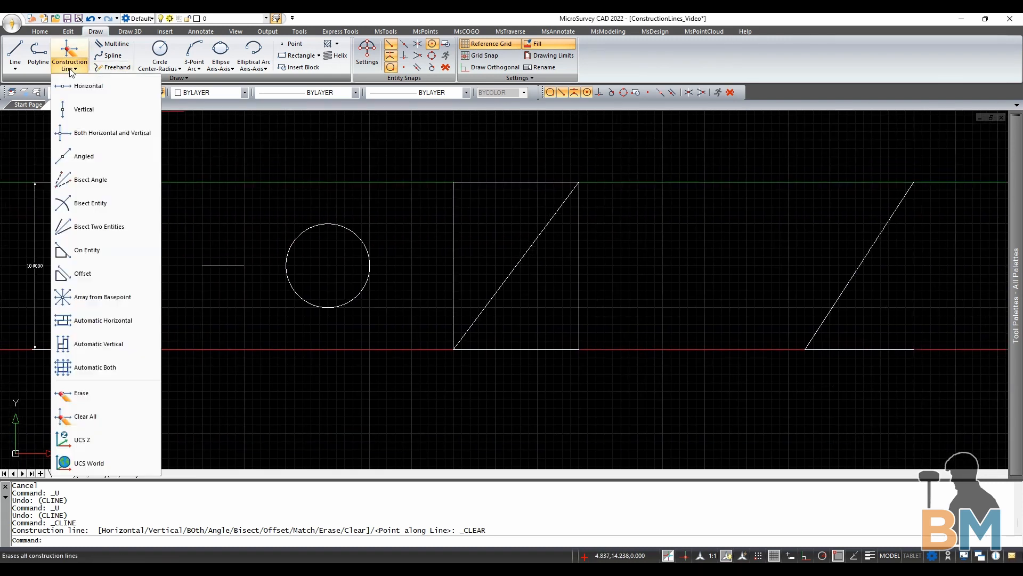
pyautogui.click(84, 157)
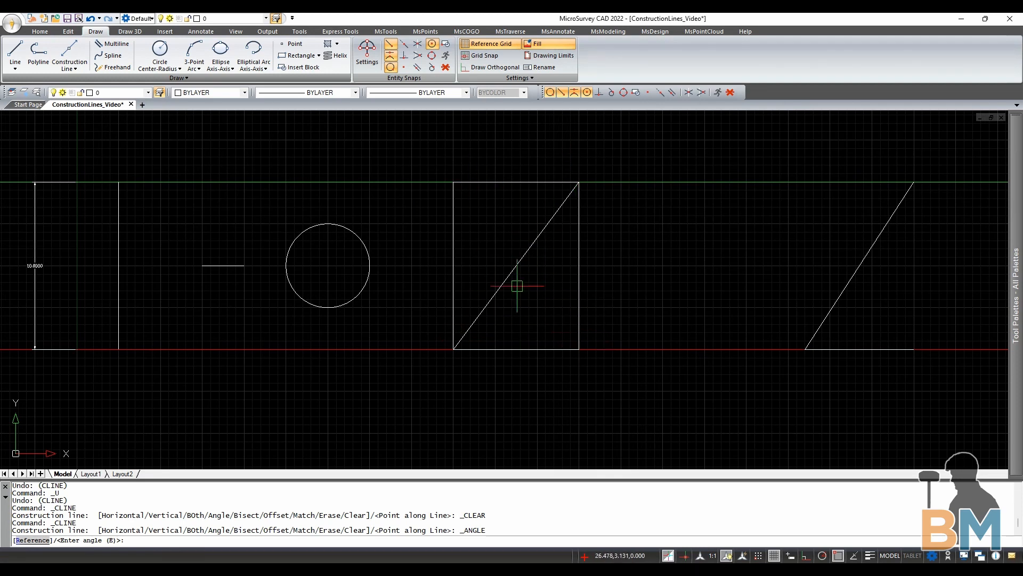
pyautogui.click(453, 349)
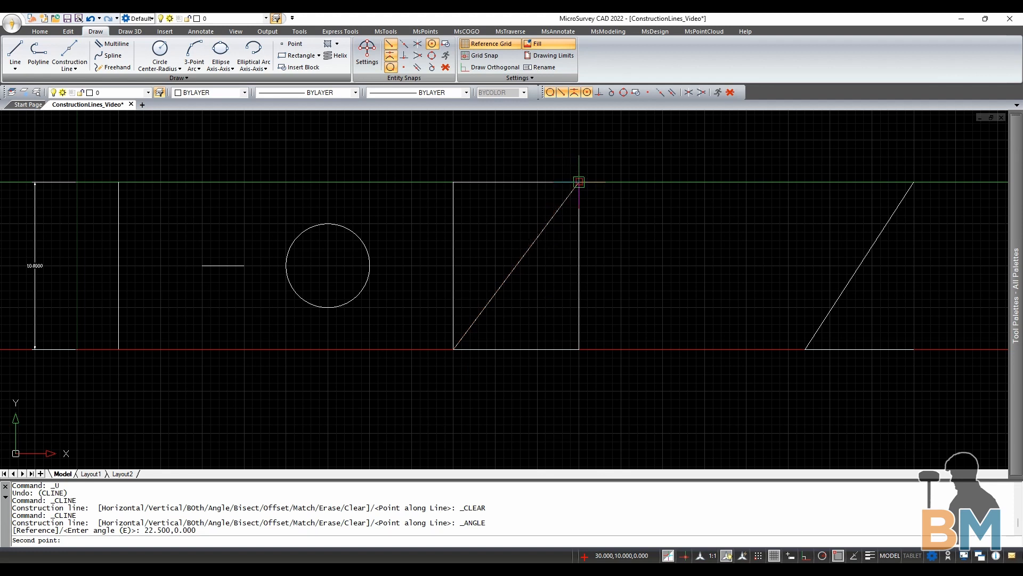
pyautogui.click(580, 177)
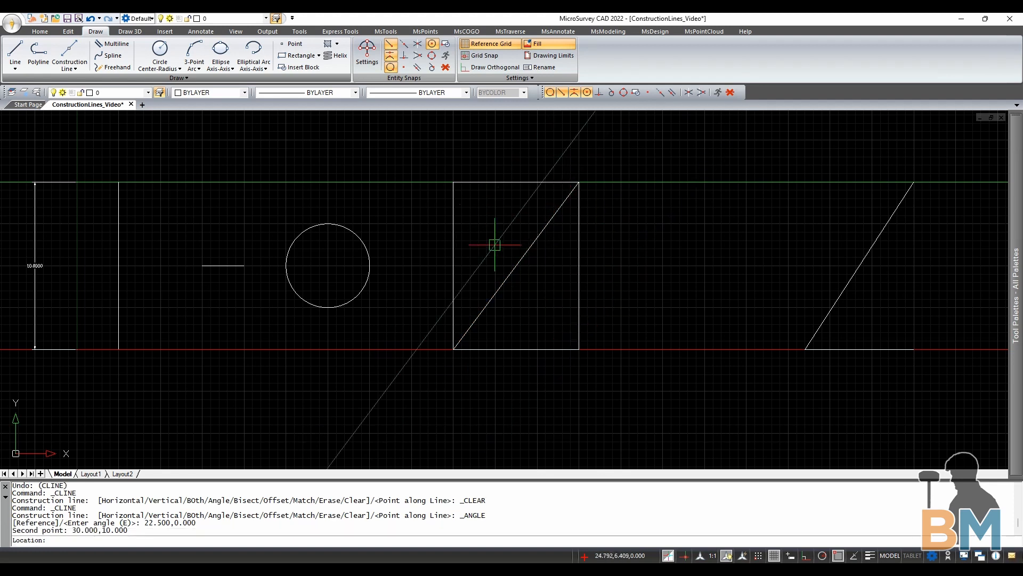
pyautogui.click(579, 349)
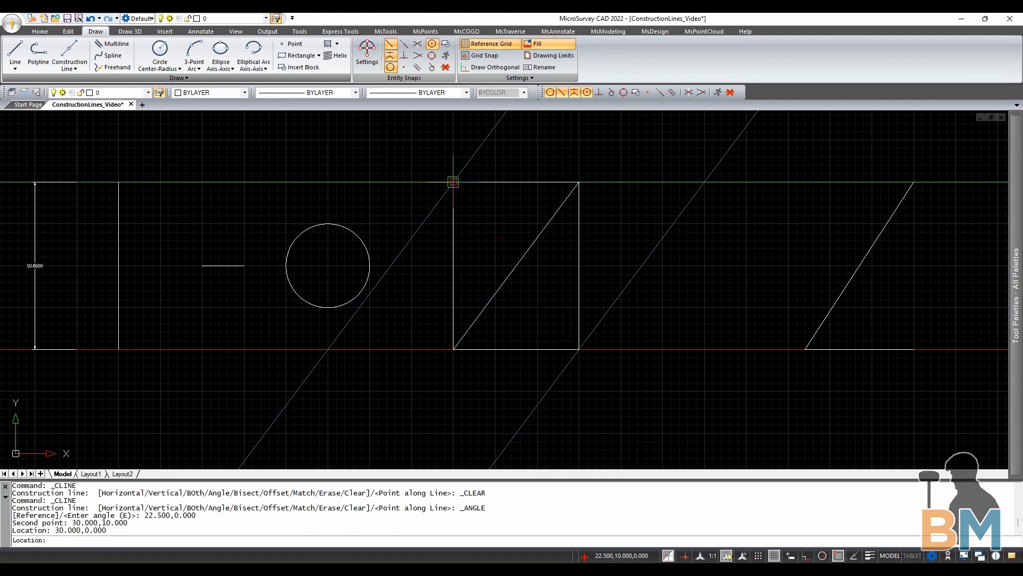
pyautogui.click(454, 183)
pyautogui.click(579, 183)
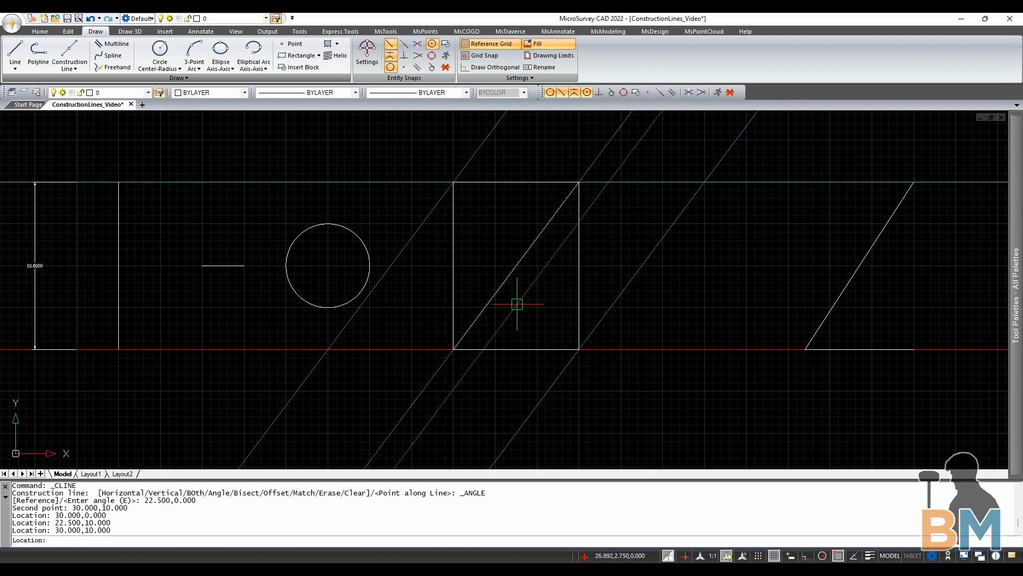
# - Draw a Bisect Angle construction line through the angle between the sloped and horizontal lines that meet beside the rectangle
pyautogui.press('Return')
pyautogui.moveTo(820, 311); pyautogui.dragTo(447, 322, button='middle')
pyautogui.scroll(-2, 447, 323)
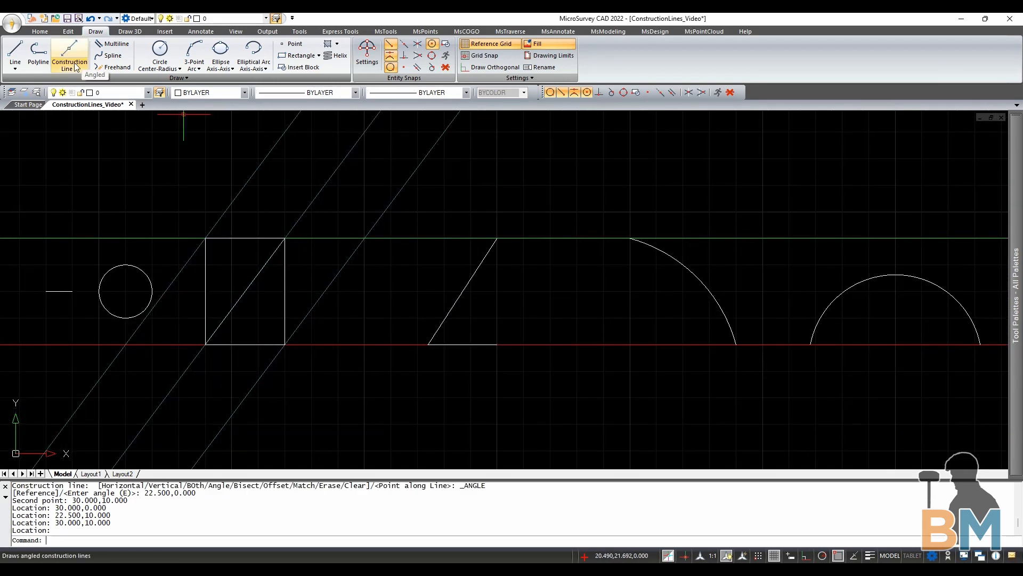
pyautogui.click(69, 64)
pyautogui.click(86, 180)
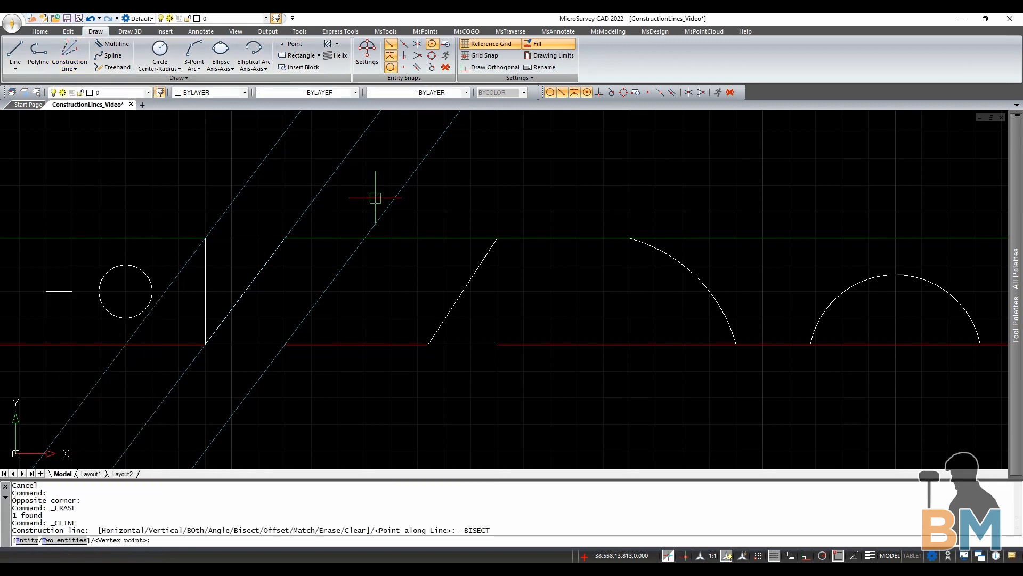
pyautogui.click(428, 345)
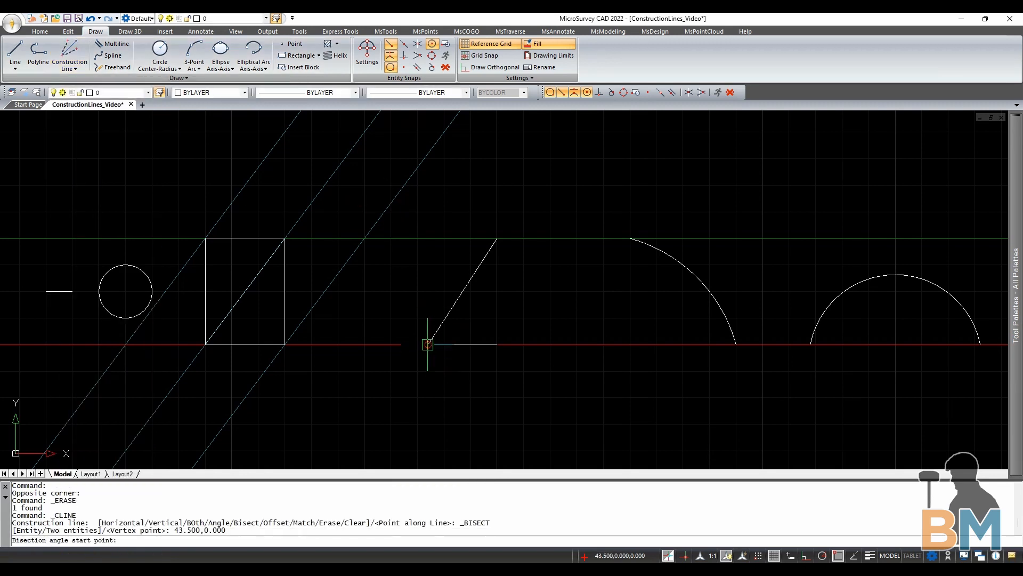
pyautogui.click(496, 237)
pyautogui.click(497, 344)
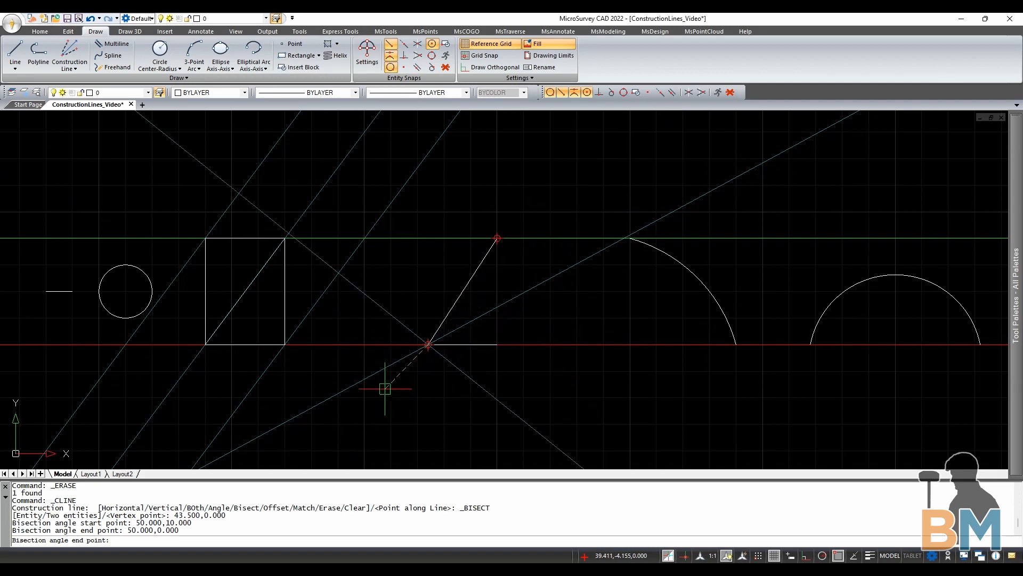
pyautogui.press('Return')
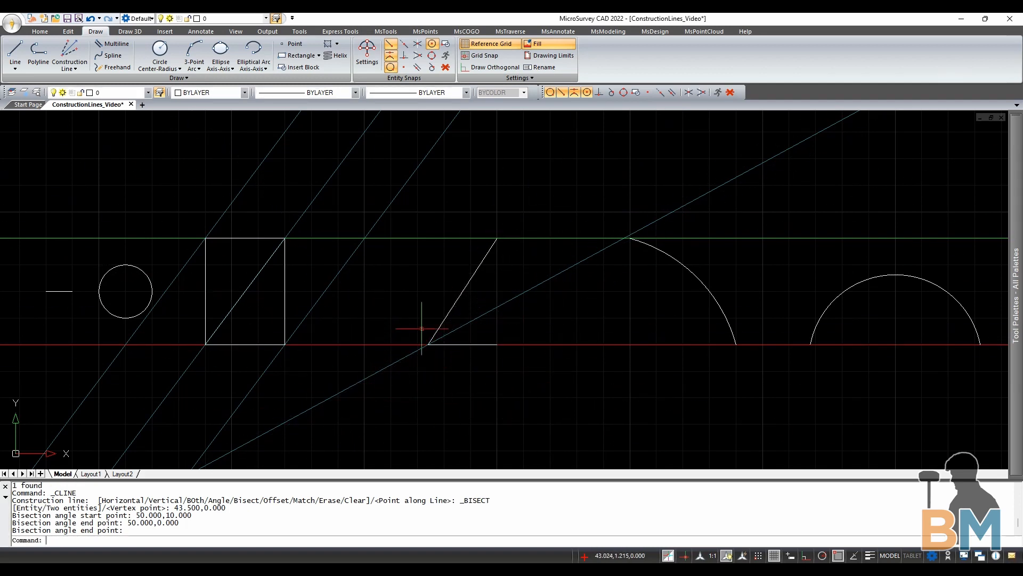
# - Inspect the bisected corner up close, and remove all construction lines with Clear All
pyautogui.scroll(7, 421, 329)
pyautogui.moveTo(459, 396); pyautogui.dragTo(406, 375, button='middle')
pyautogui.scroll(1, 407, 374)
pyautogui.scroll(-9, 448, 325)
pyautogui.click(70, 68)
pyautogui.click(101, 463)
# - Draw Bisect Entity construction lines through the quarter-circle-like arc and the dome-shaped arc beside it
pyautogui.moveTo(469, 332); pyautogui.dragTo(220, 335, button='middle')
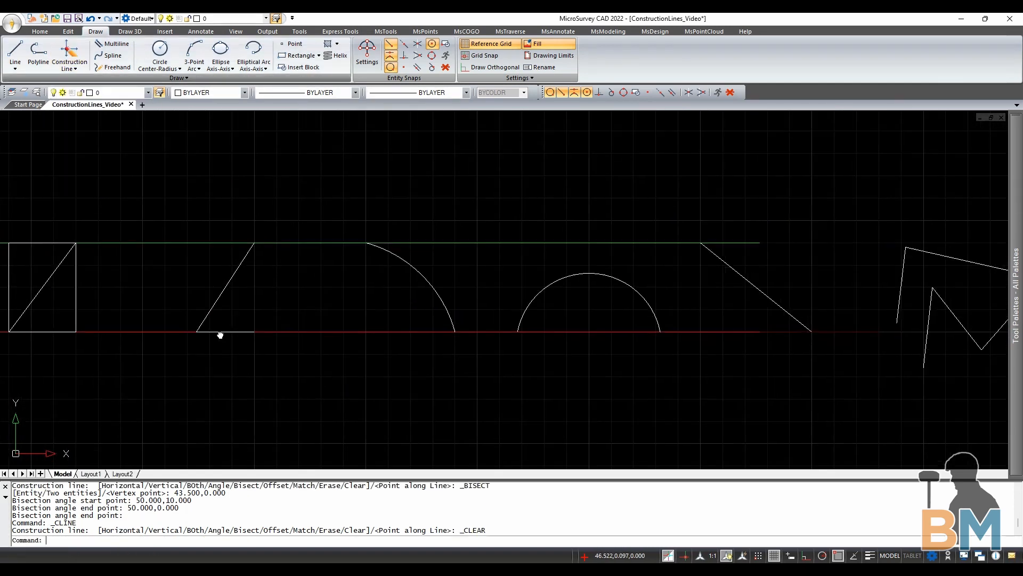
pyautogui.click(70, 66)
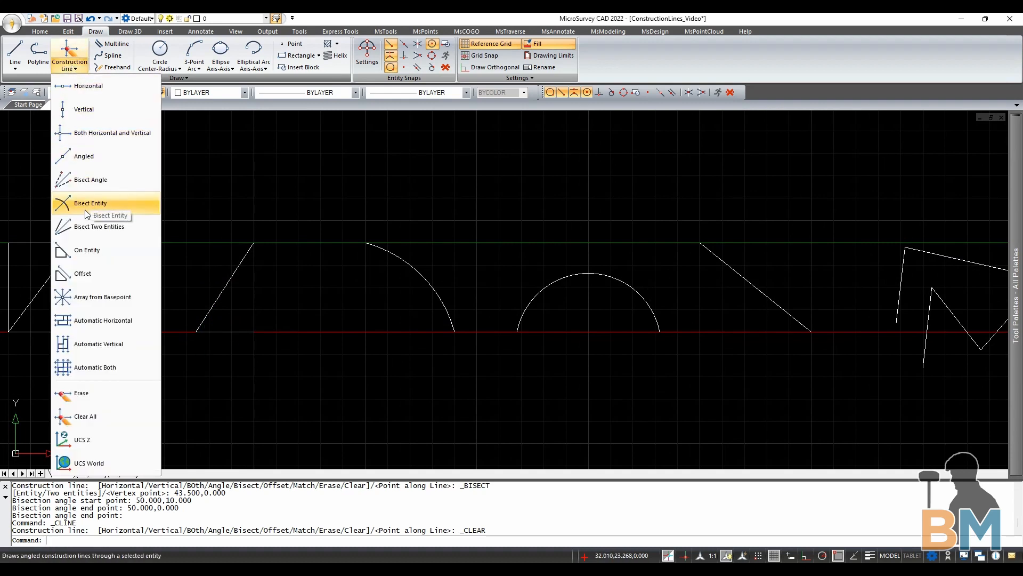
pyautogui.click(85, 205)
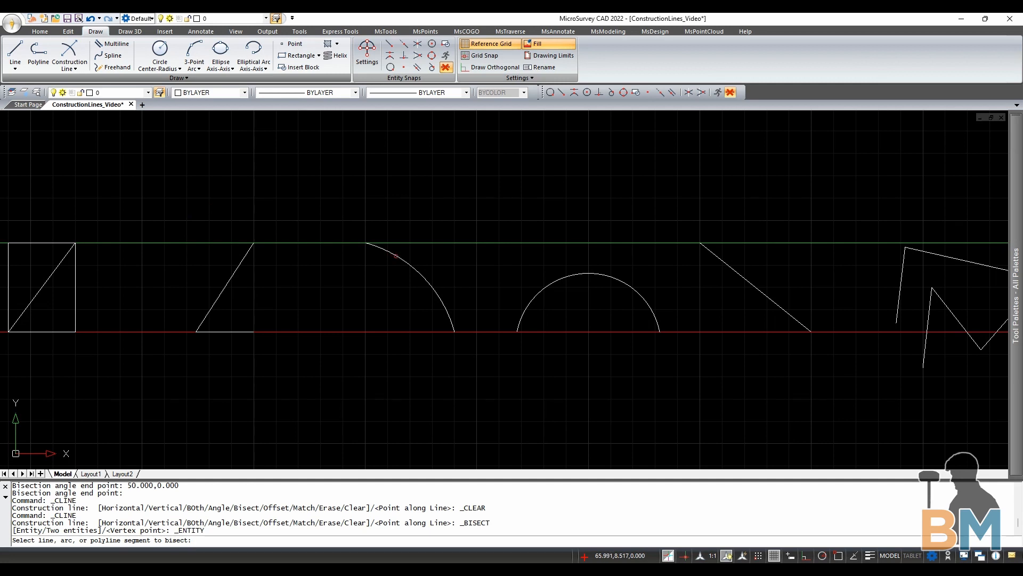
pyautogui.click(397, 256)
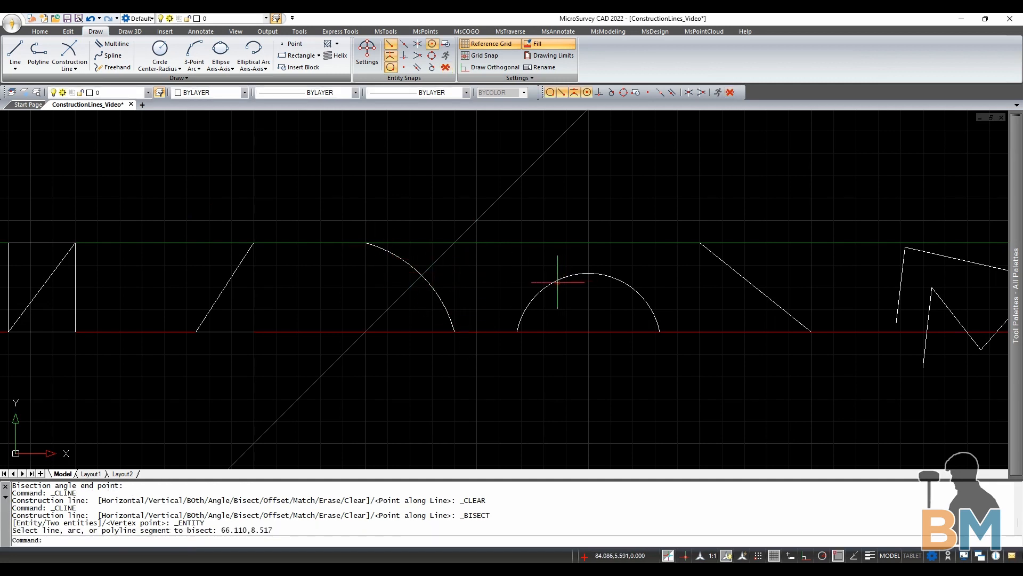
pyautogui.press('Return')
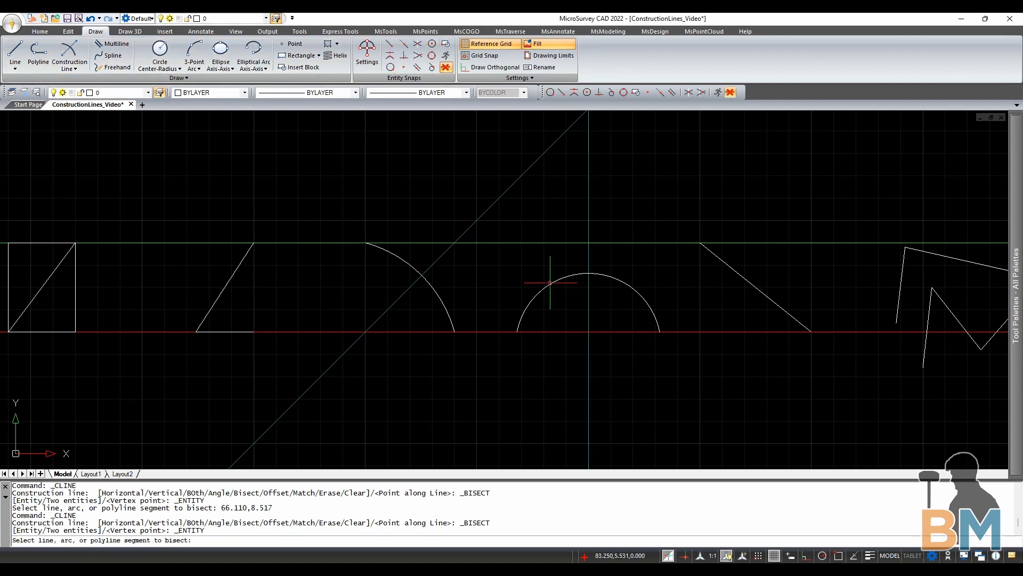
pyautogui.click(550, 282)
# - Bisect the single sloped line between the dome-shaped arc and the zigzag polyline with a construction line
pyautogui.moveTo(714, 293); pyautogui.dragTo(428, 287, button='middle')
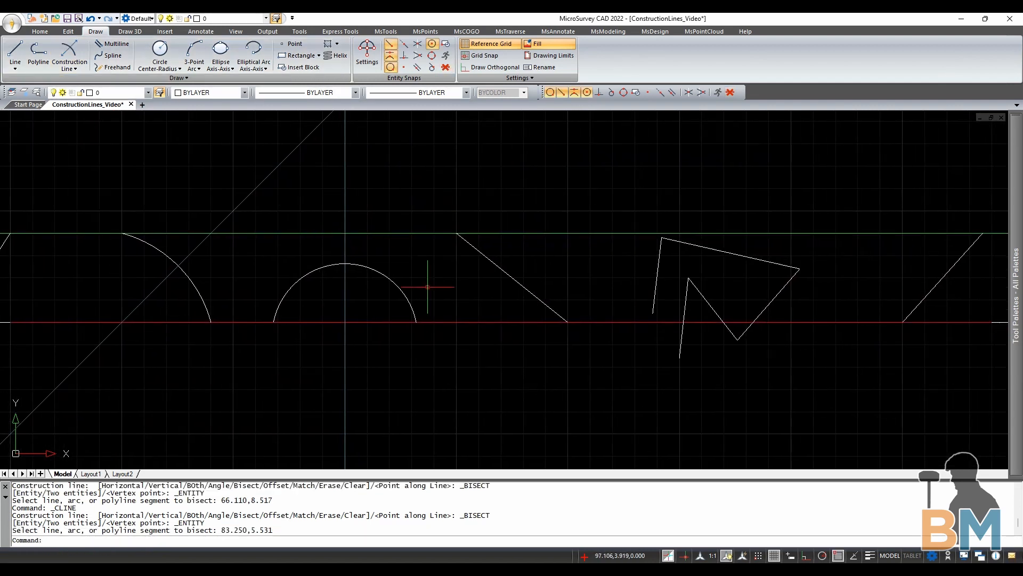
pyautogui.click(69, 53)
pyautogui.click(479, 250)
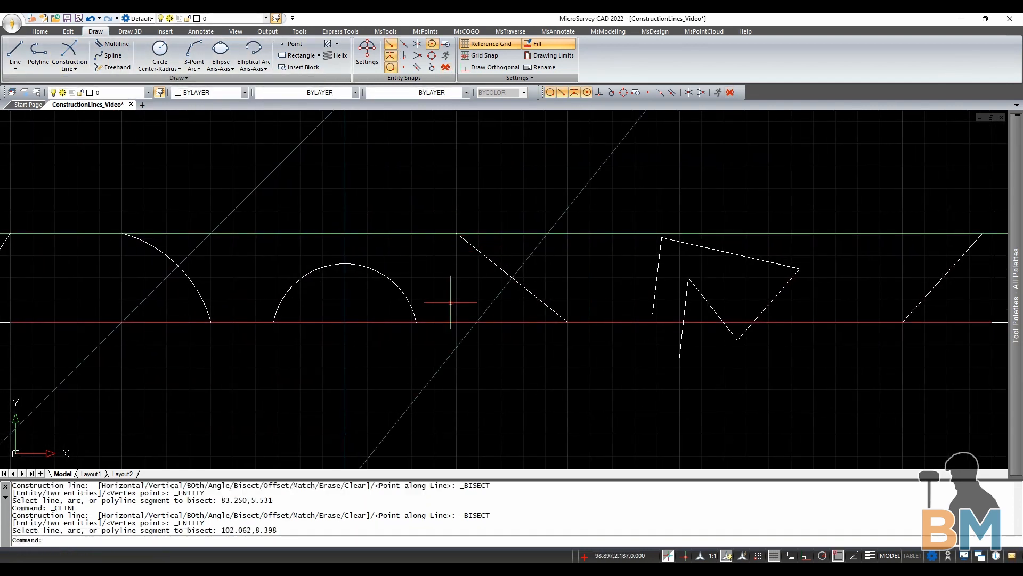
# - Check the zigzag polyline's computations, and bisect its long upper segment with a construction line
pyautogui.moveTo(550, 272); pyautogui.dragTo(357, 284, button='middle')
pyautogui.scroll(2, 500, 291)
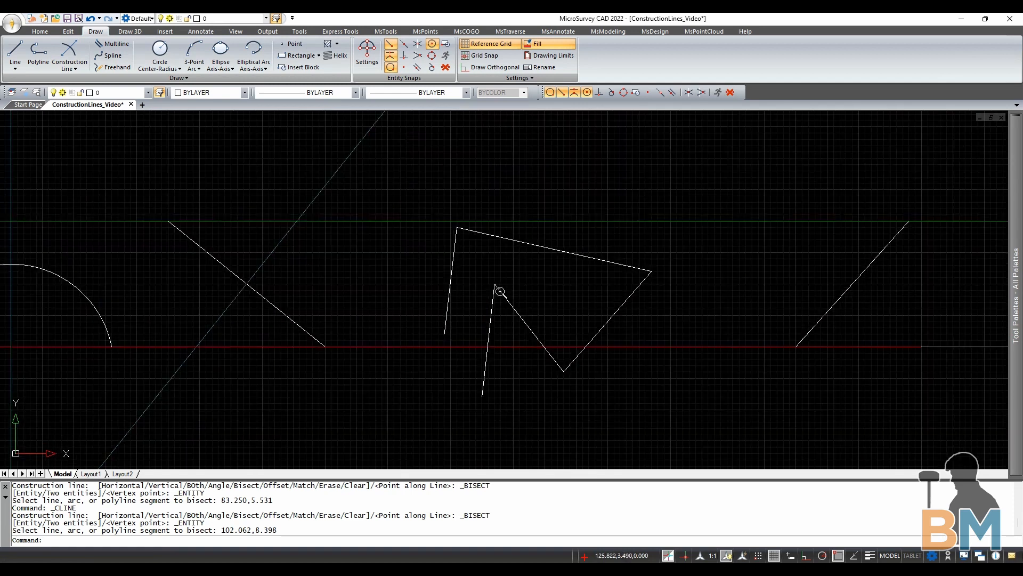
pyautogui.doubleClick(530, 246)
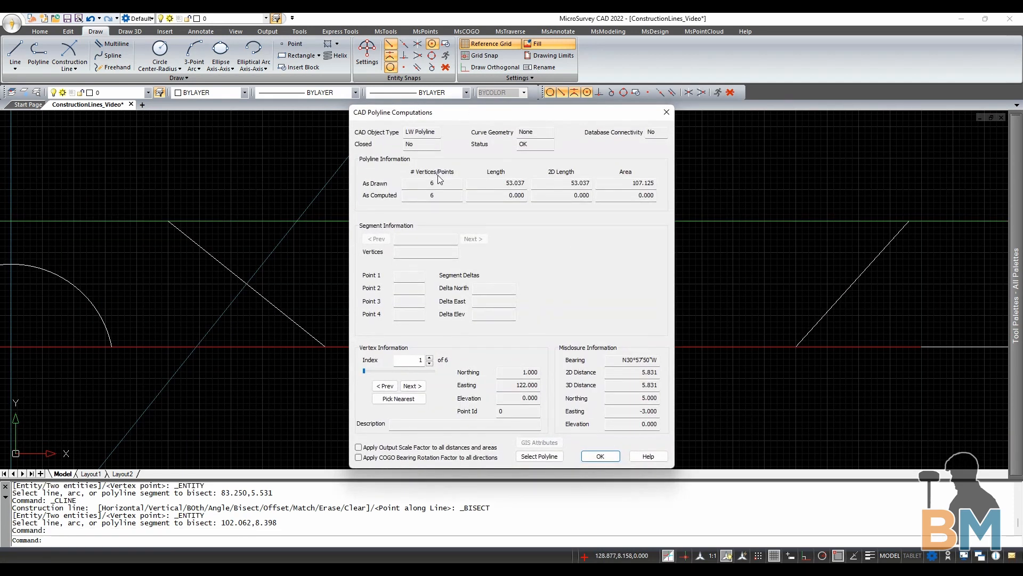
pyautogui.click(599, 457)
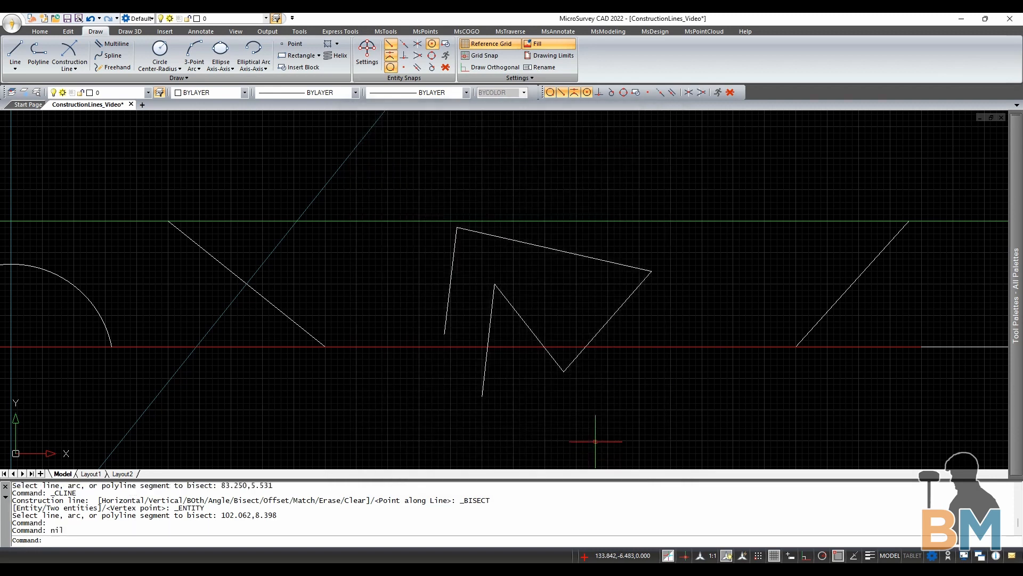
pyautogui.click(73, 51)
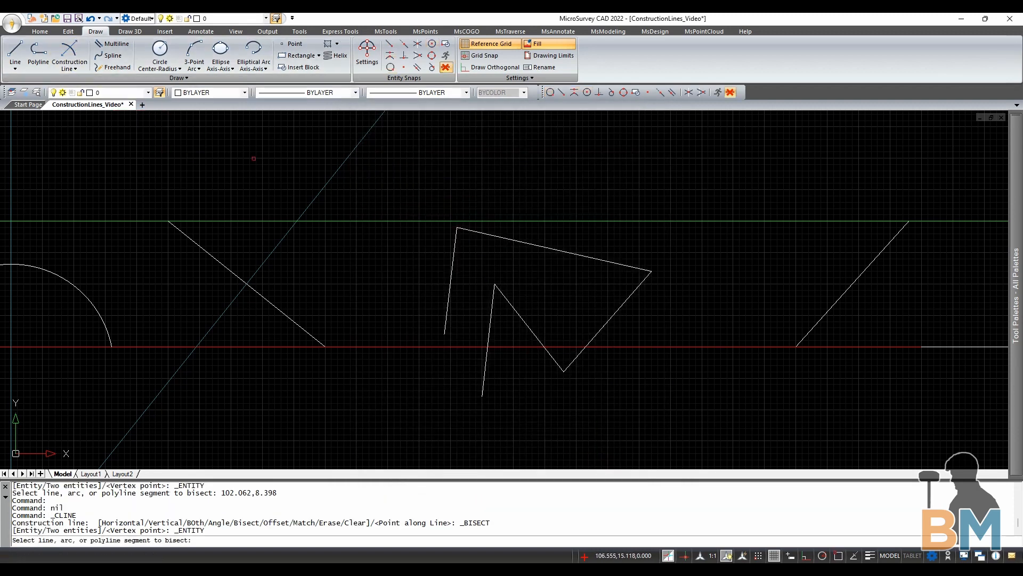
pyautogui.click(491, 235)
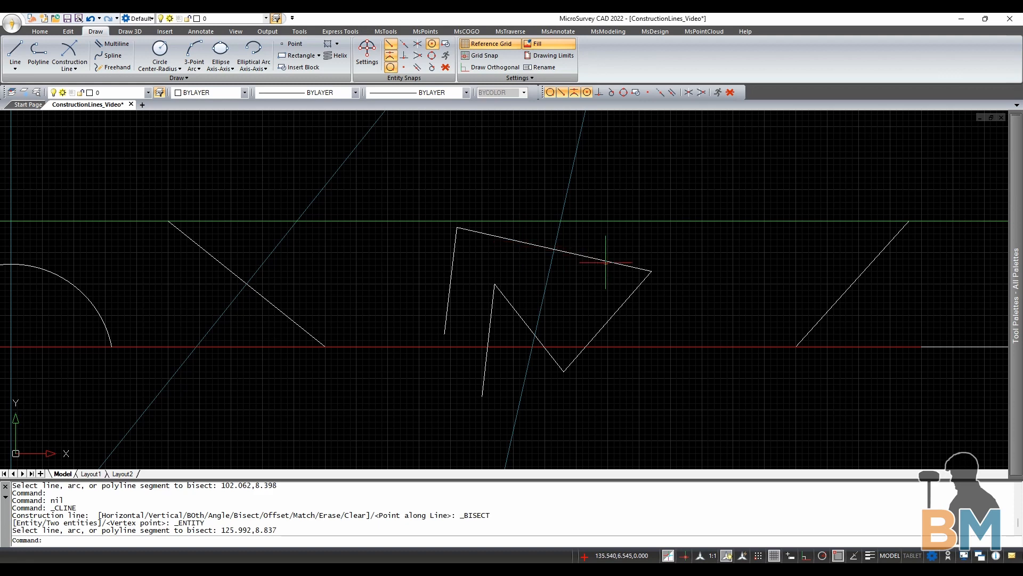
# - Draw a Bisect Two Entities construction line between the sloped line and the separate horizontal line, and inspect their vertex
pyautogui.click(69, 59)
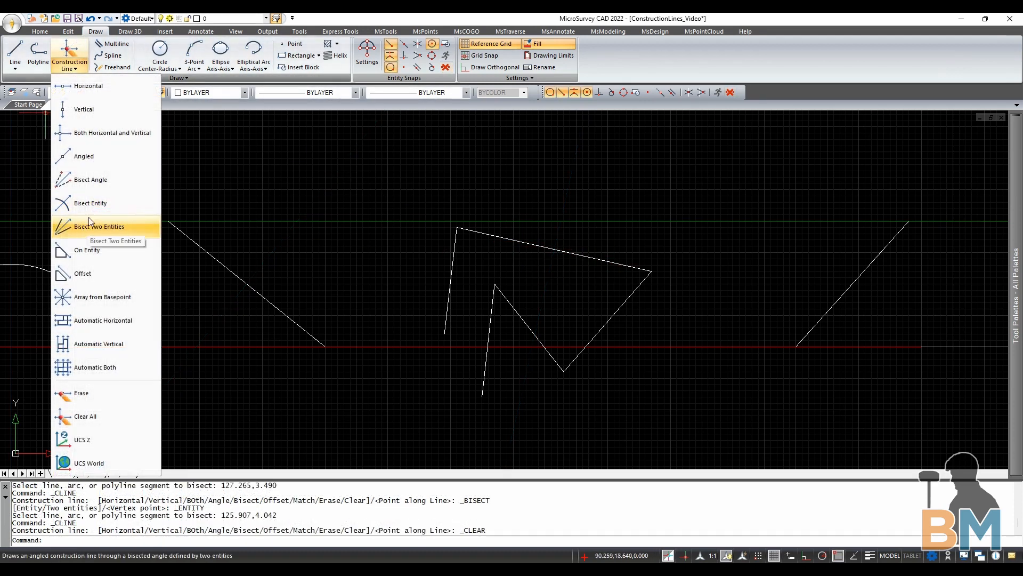
pyautogui.click(56, 226)
pyautogui.moveTo(475, 256)
pyautogui.mouseDown(button='middle')
pyautogui.moveTo(332, 256)
pyautogui.moveTo(114, 232)
pyautogui.mouseUp(button='middle')
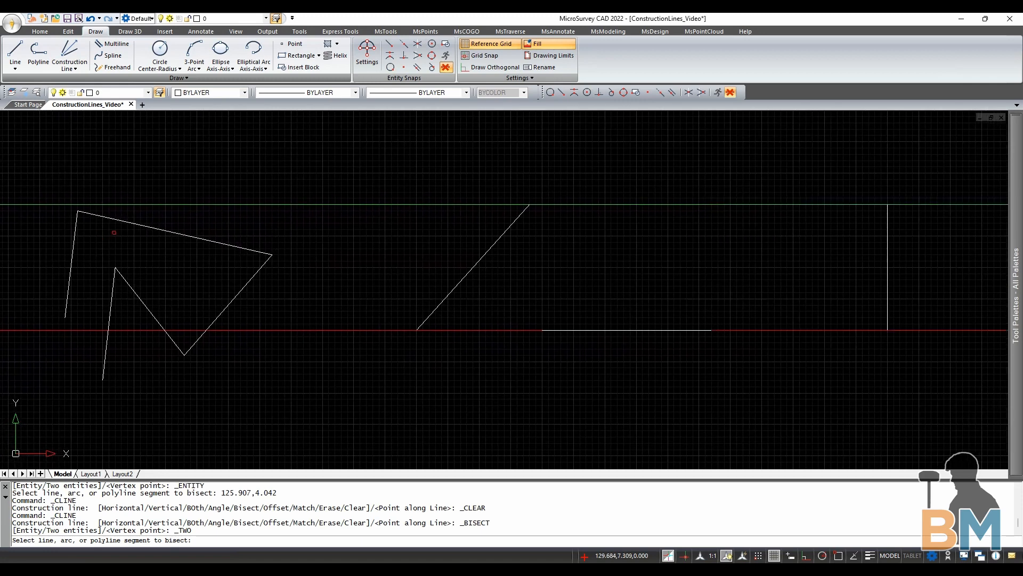
pyautogui.click(482, 260)
pyautogui.click(558, 329)
pyautogui.click(590, 360)
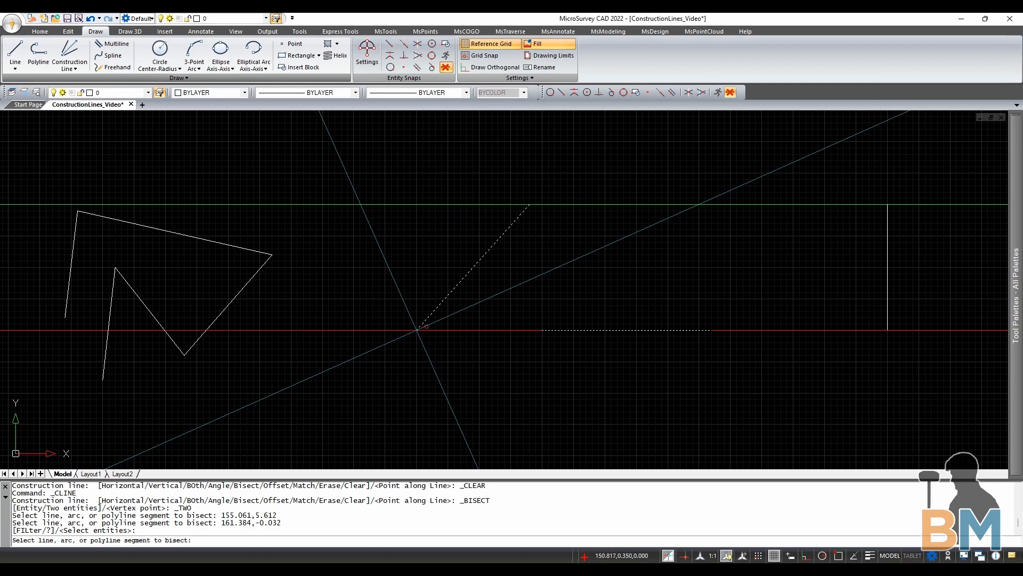
pyautogui.scroll(4, 427, 326)
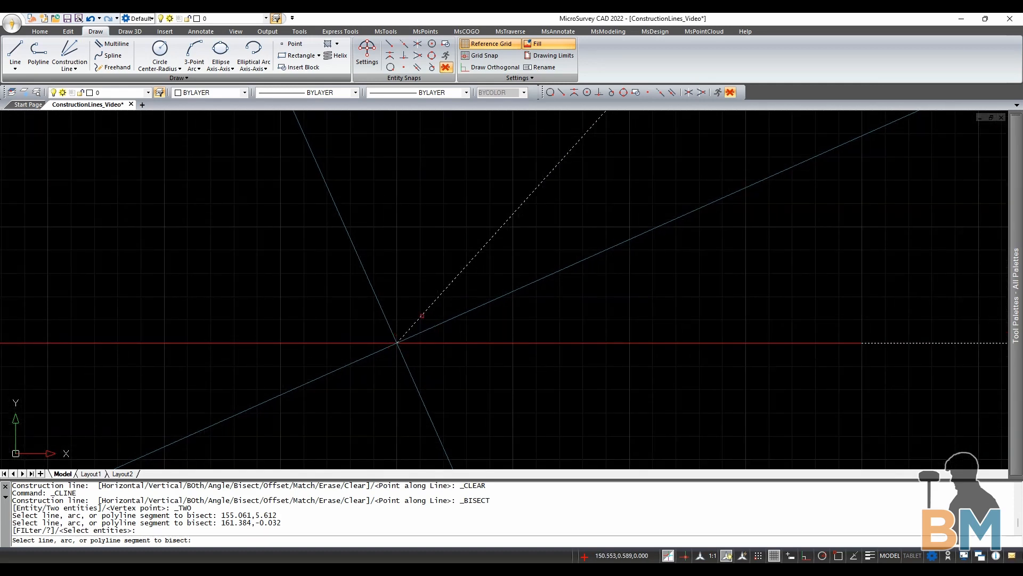
pyautogui.scroll(-4, 422, 316)
# - Bisect the two parallel vertical lines before the small circle using the Bisect Two Entities construction line
pyautogui.moveTo(666, 290)
pyautogui.mouseDown(button='middle')
pyautogui.moveTo(507, 275)
pyautogui.moveTo(352, 294)
pyautogui.mouseUp(button='middle')
pyautogui.click(69, 49)
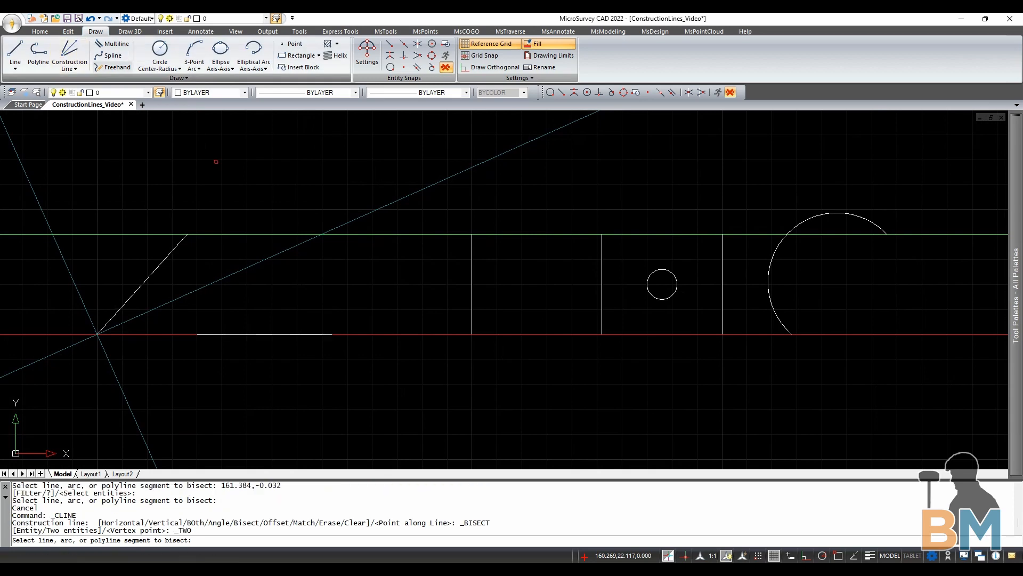
pyautogui.click(473, 283)
pyautogui.click(602, 287)
pyautogui.scroll(5, 544, 269)
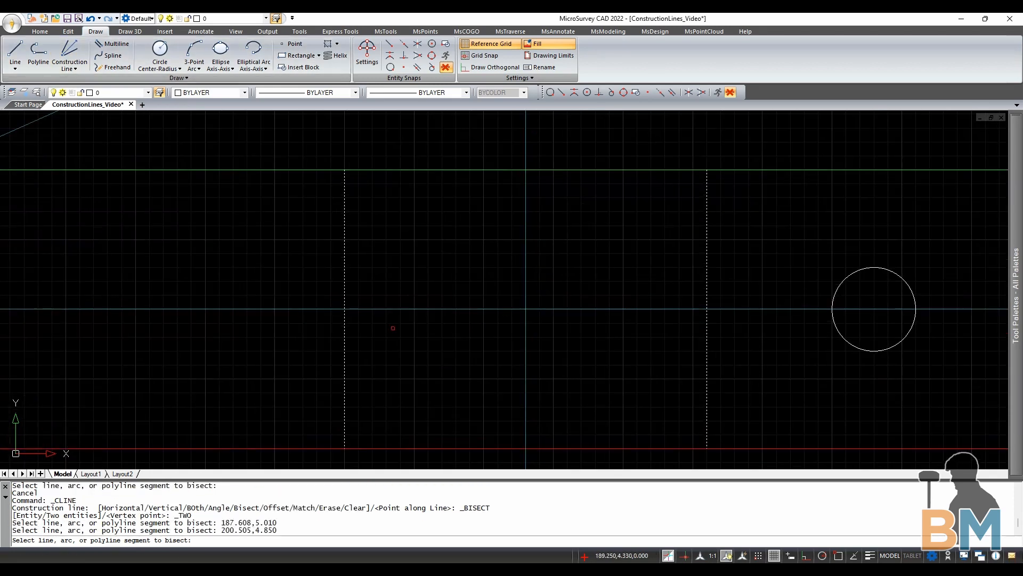
# - Leave the bisect command and remove the construction lines drawn between the two parallel vertical lines
pyautogui.scroll(-3, 533, 349)
pyautogui.click(582, 290)
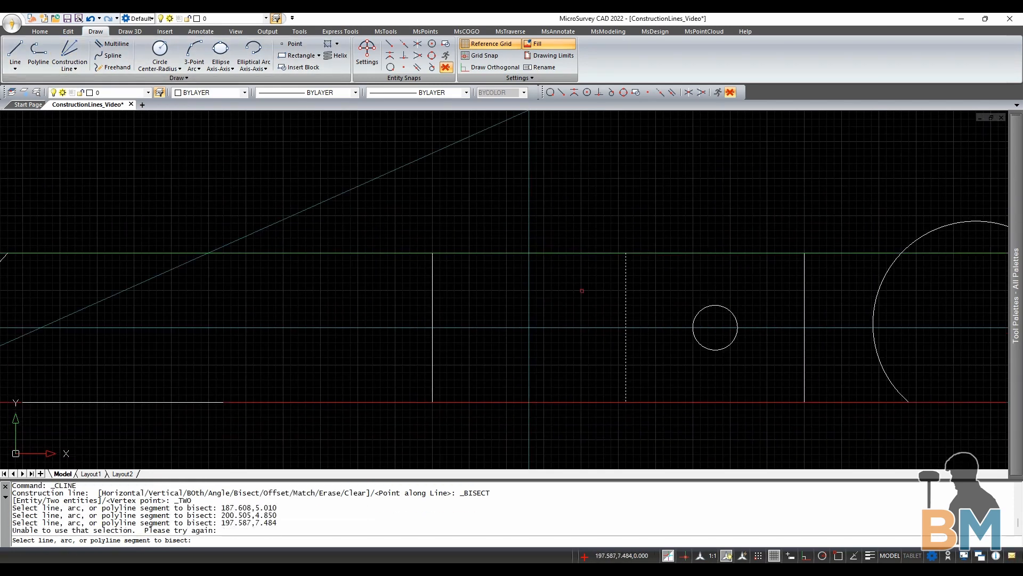
pyautogui.press('Escape')
pyautogui.moveTo(564, 285); pyautogui.dragTo(525, 337)
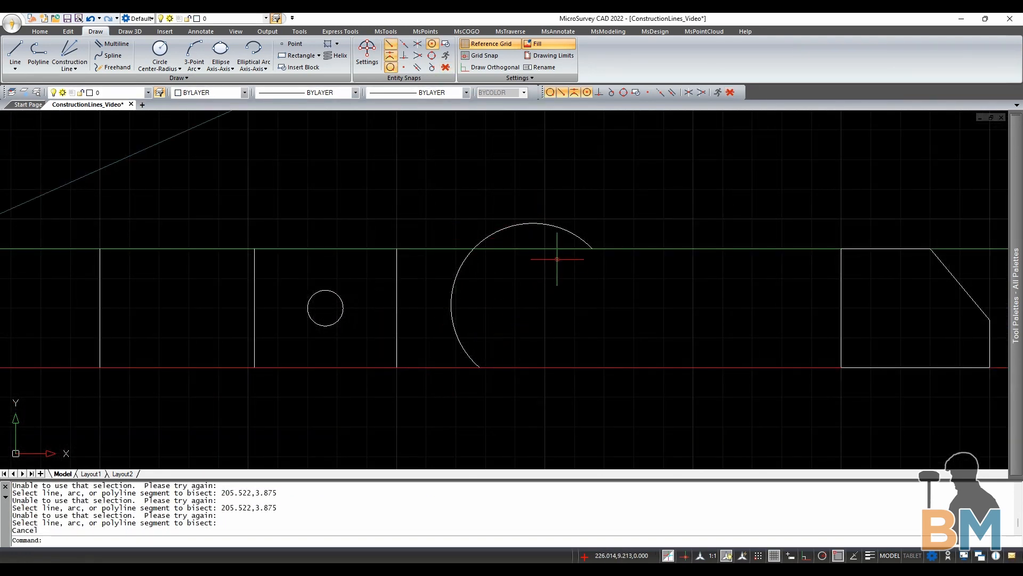
# - Draw a Bisect Two Entities construction line between the vertical line after the small circle and the large arc
pyautogui.click(70, 52)
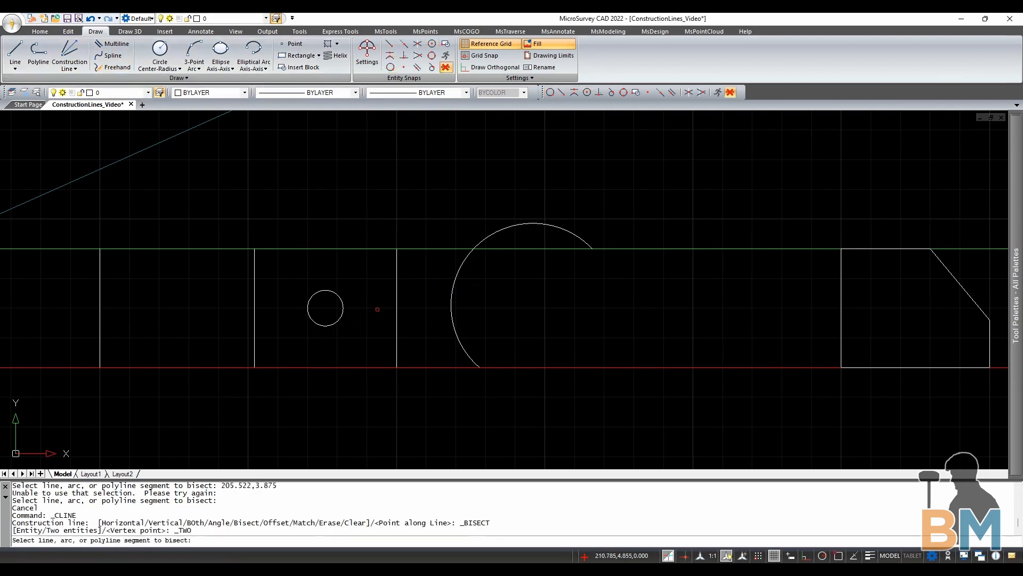
pyautogui.click(397, 298)
pyautogui.click(451, 302)
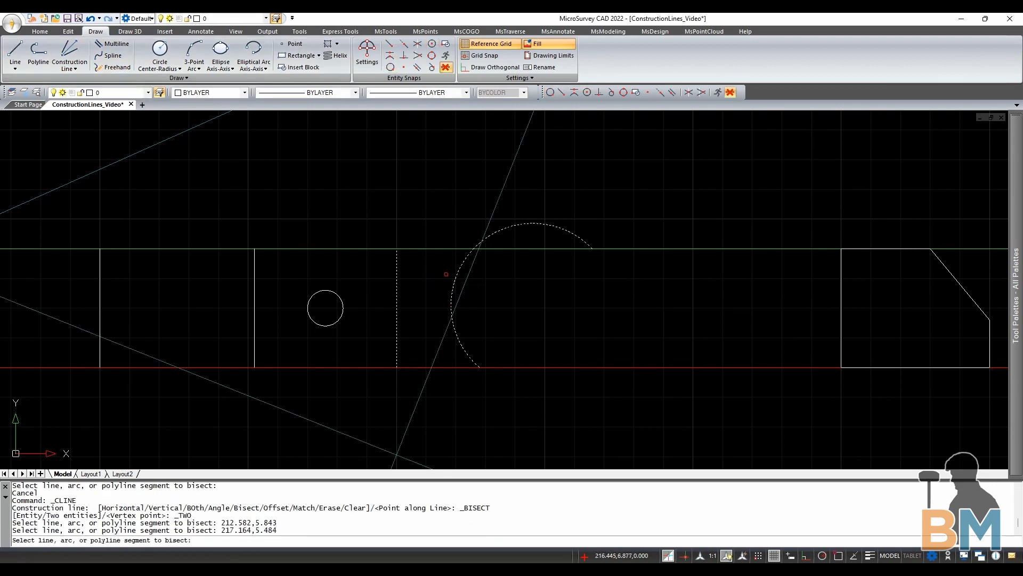
pyautogui.moveTo(438, 422); pyautogui.dragTo(434, 333, button='middle')
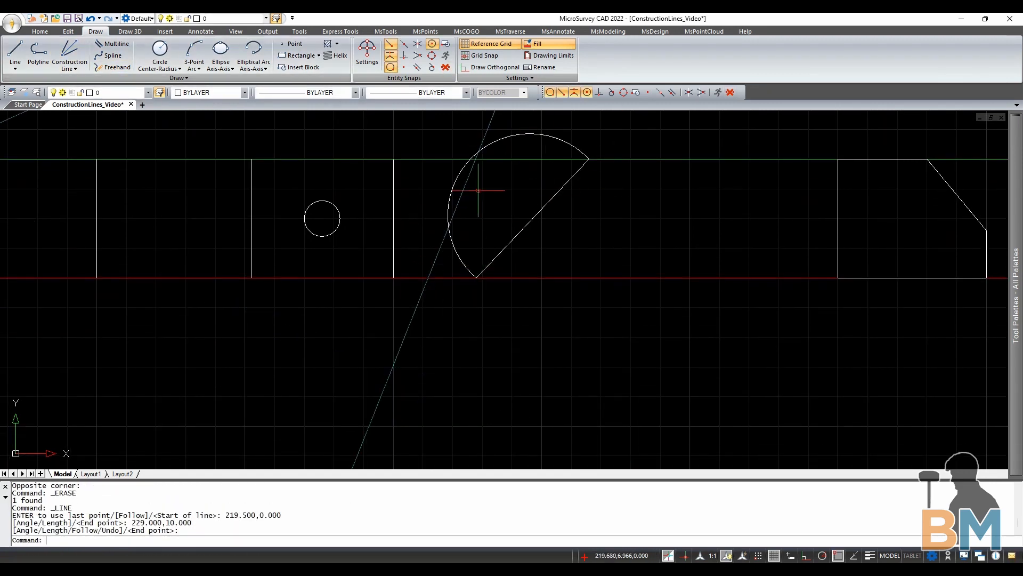
# - Bisect the vertical line after the small circle and the sloped chord closing the large arc with a construction line
pyautogui.click(70, 52)
pyautogui.click(395, 202)
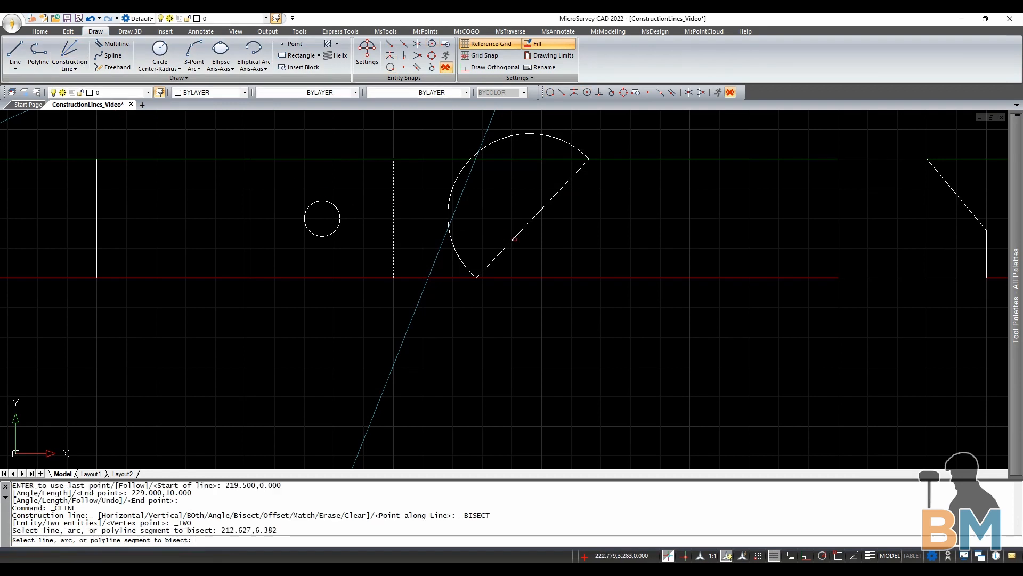
pyautogui.click(515, 238)
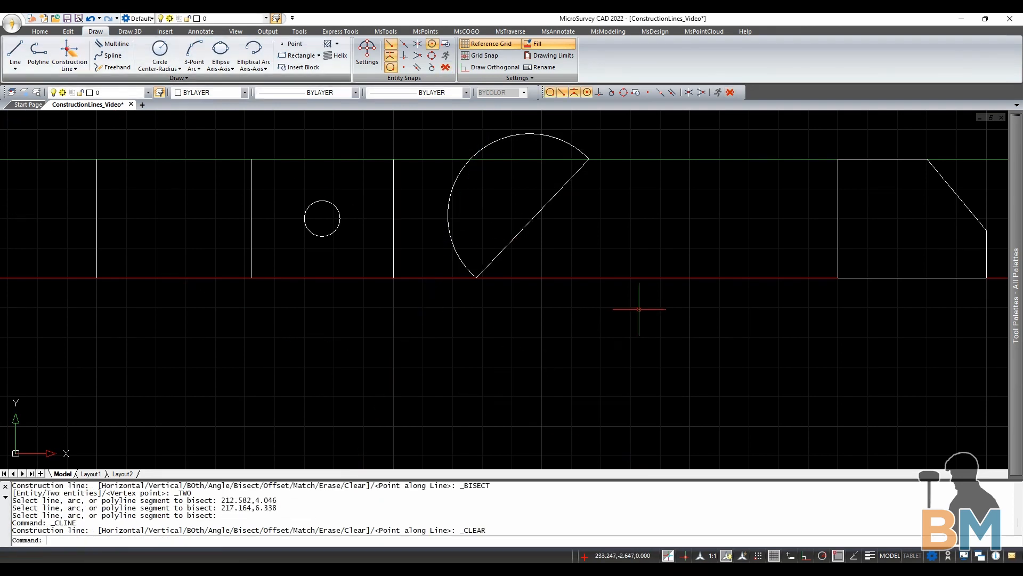
# - Draw On Entity construction lines along the first chamfered rectangle's sloped edge and both of its vertical edges
pyautogui.moveTo(646, 303); pyautogui.dragTo(130, 393, button='middle')
pyautogui.click(69, 66)
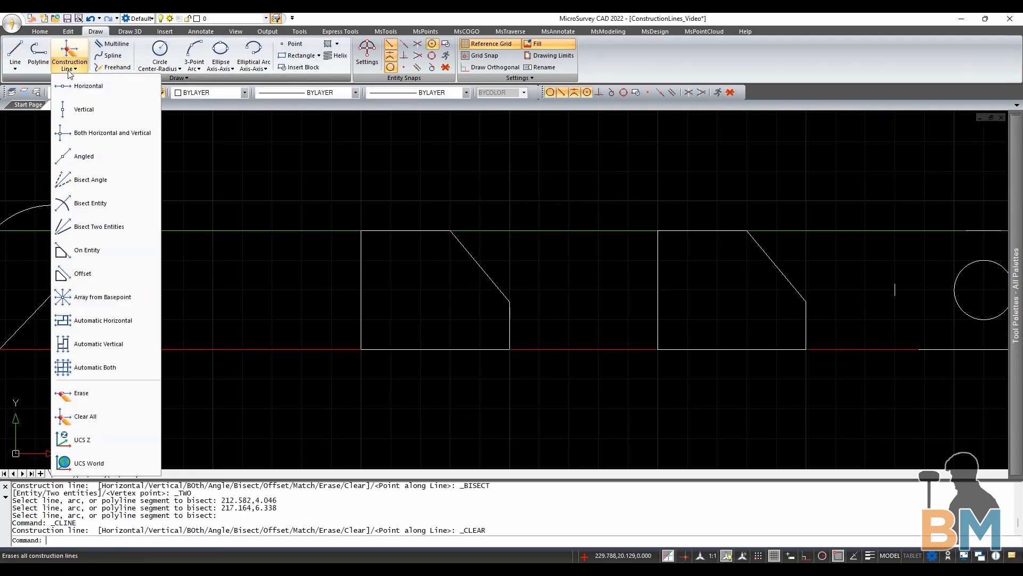
pyautogui.click(78, 255)
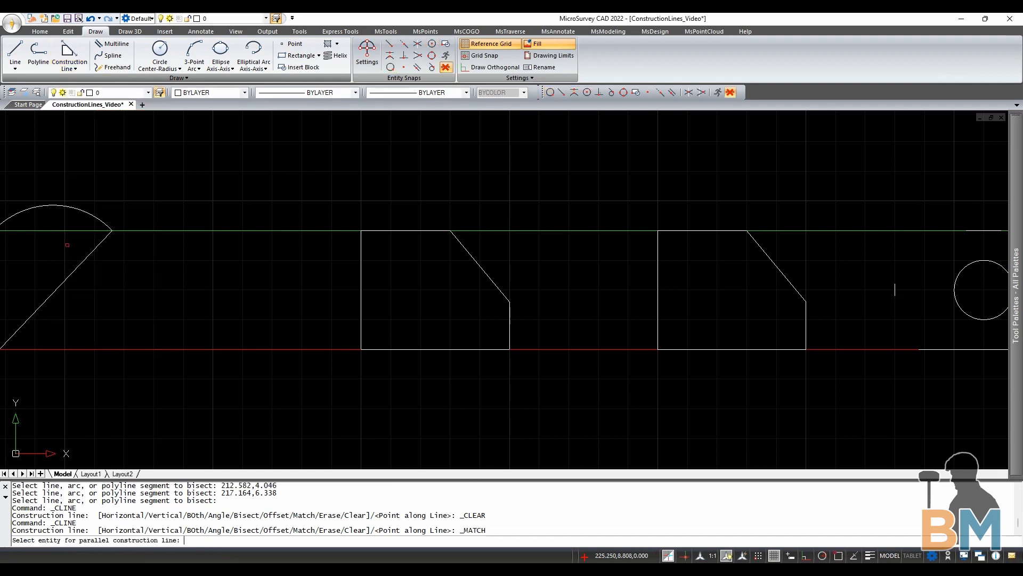
pyautogui.click(475, 260)
pyautogui.click(510, 314)
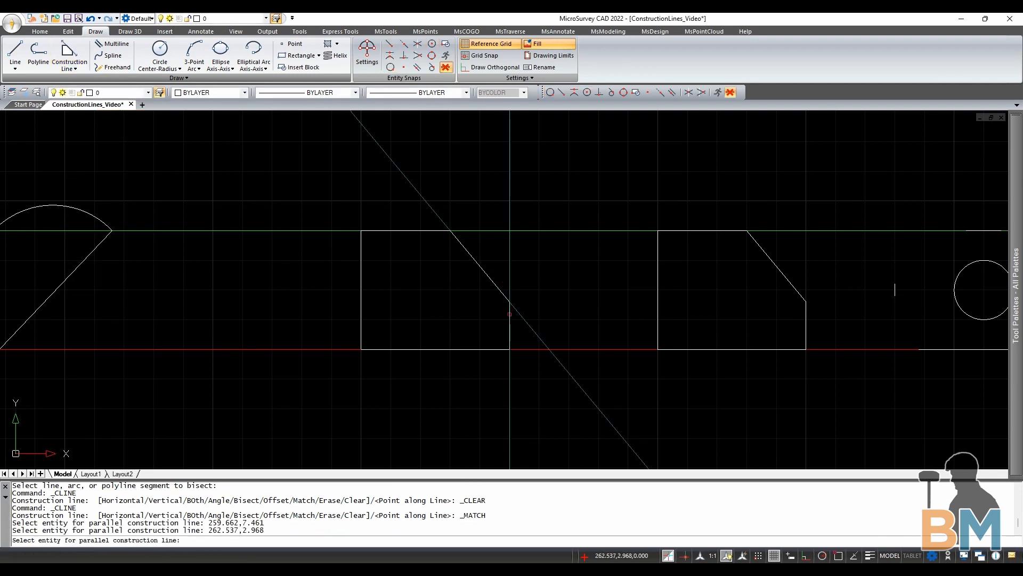
pyautogui.click(363, 265)
# - Offset a construction line outward from the second chamfered rectangle's sloped edge, using the distance from its left edge's midpoint to the lower-left corner
pyautogui.moveTo(363, 264); pyautogui.dragTo(67, 254, button='middle')
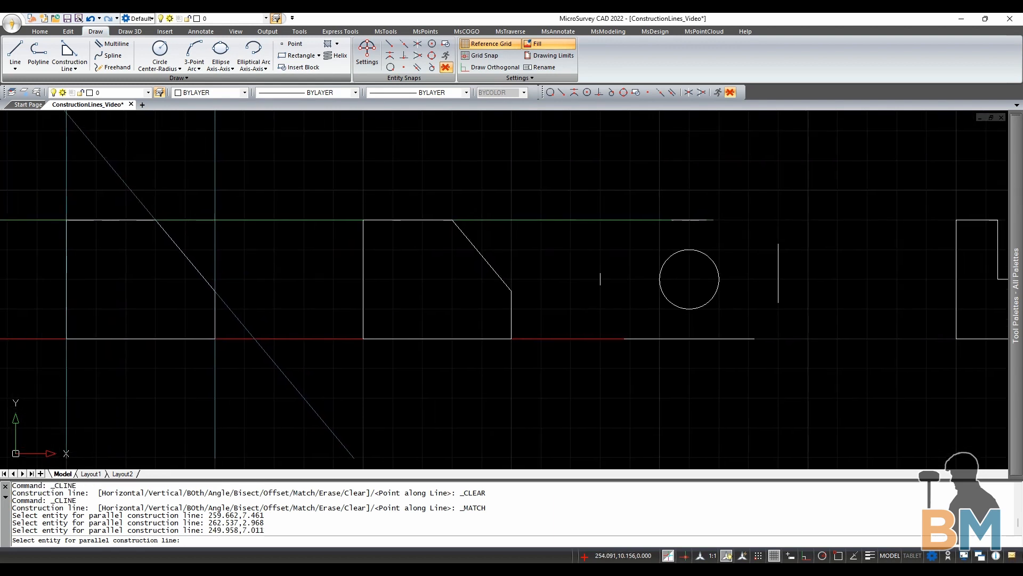
pyautogui.click(81, 66)
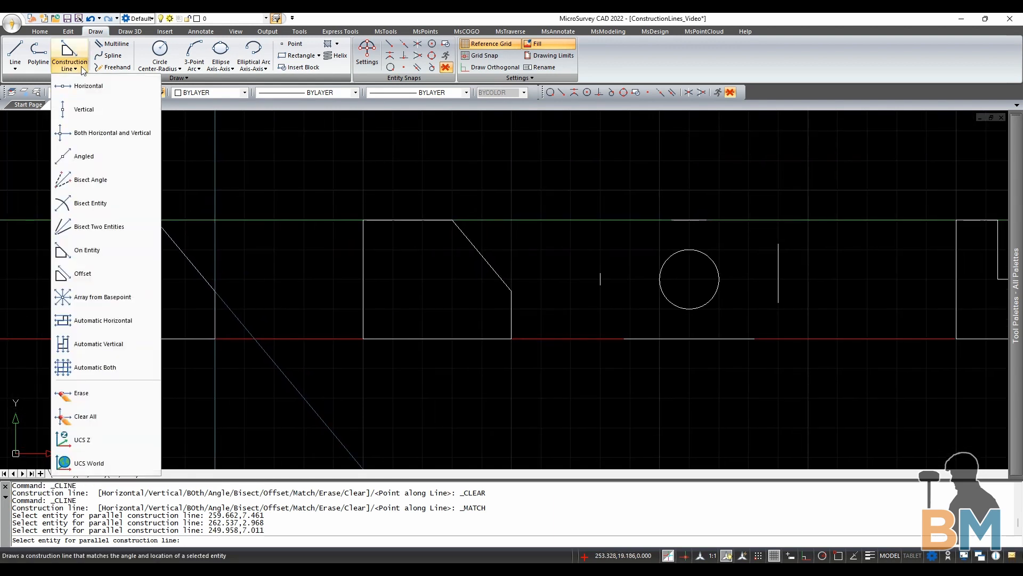
pyautogui.click(104, 276)
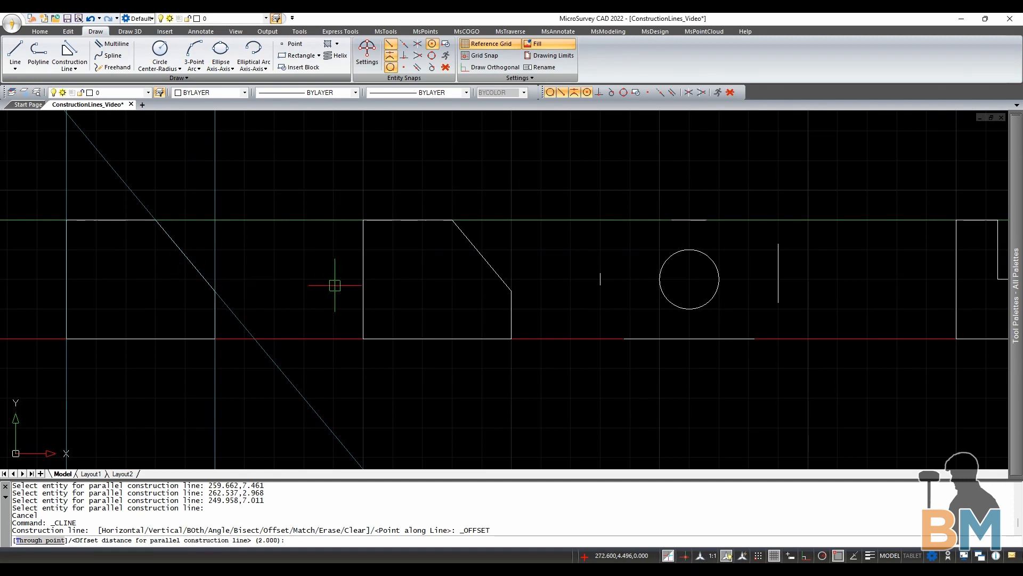
pyautogui.click(362, 280)
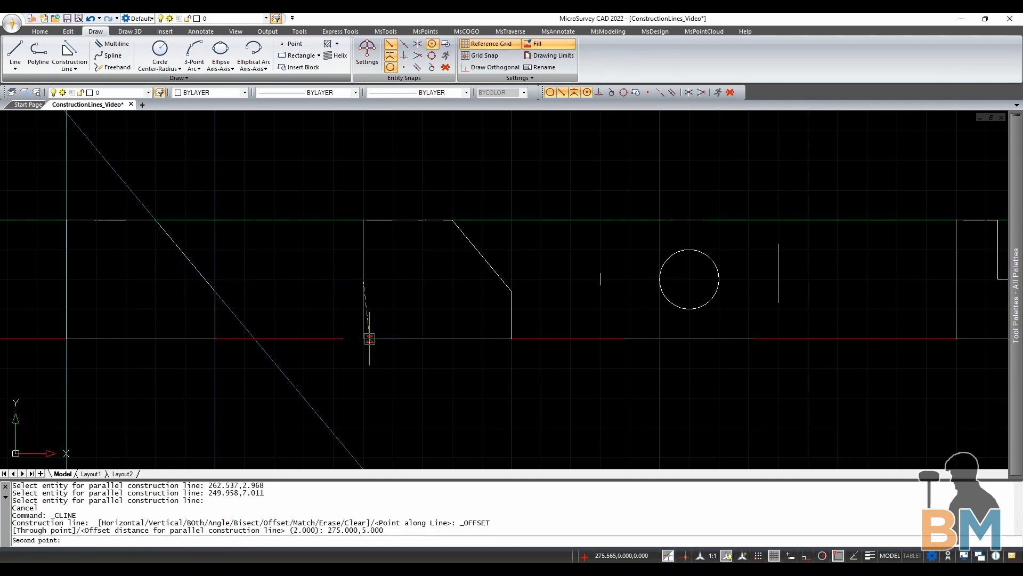
pyautogui.click(363, 338)
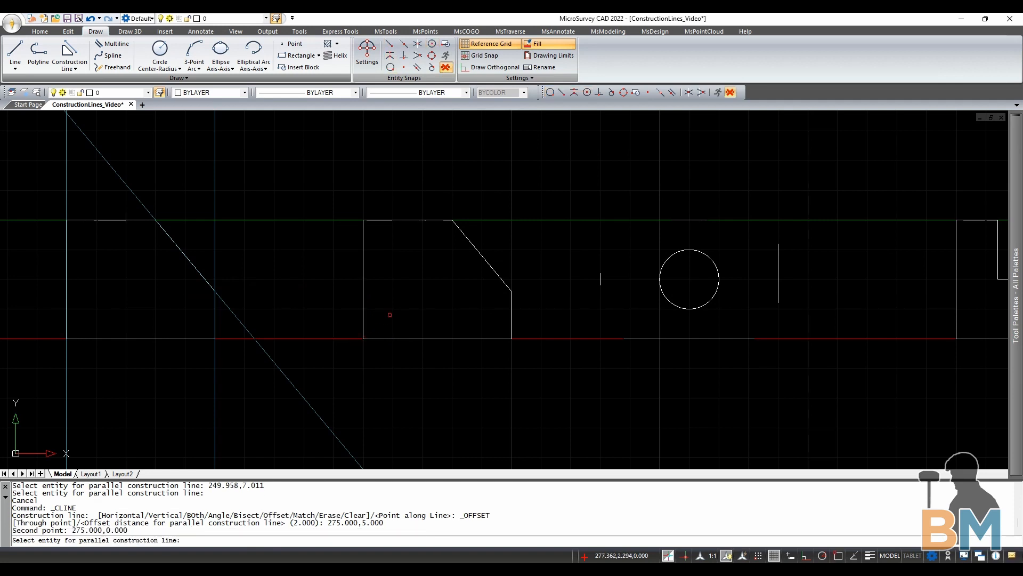
pyautogui.click(480, 253)
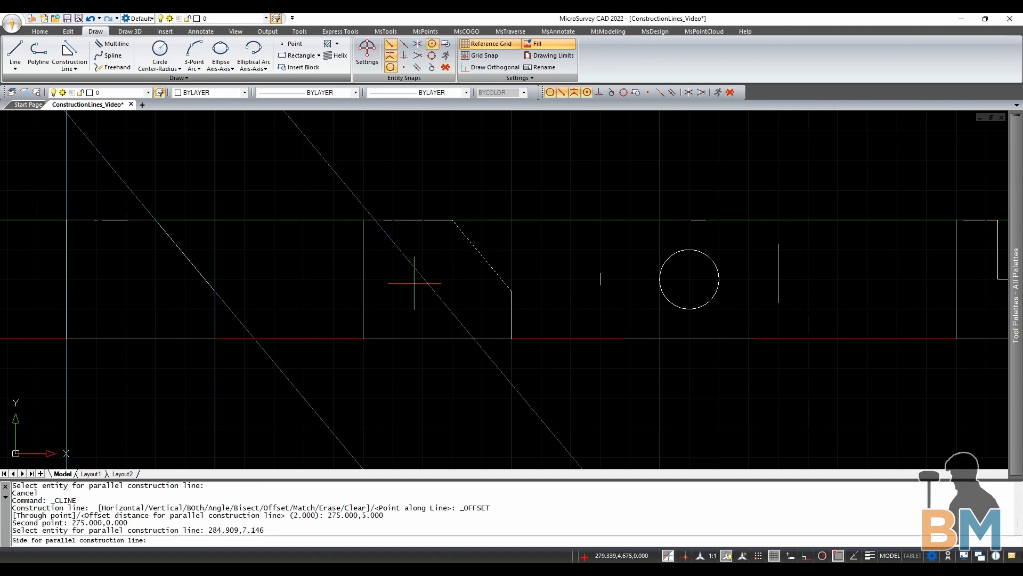
pyautogui.click(519, 195)
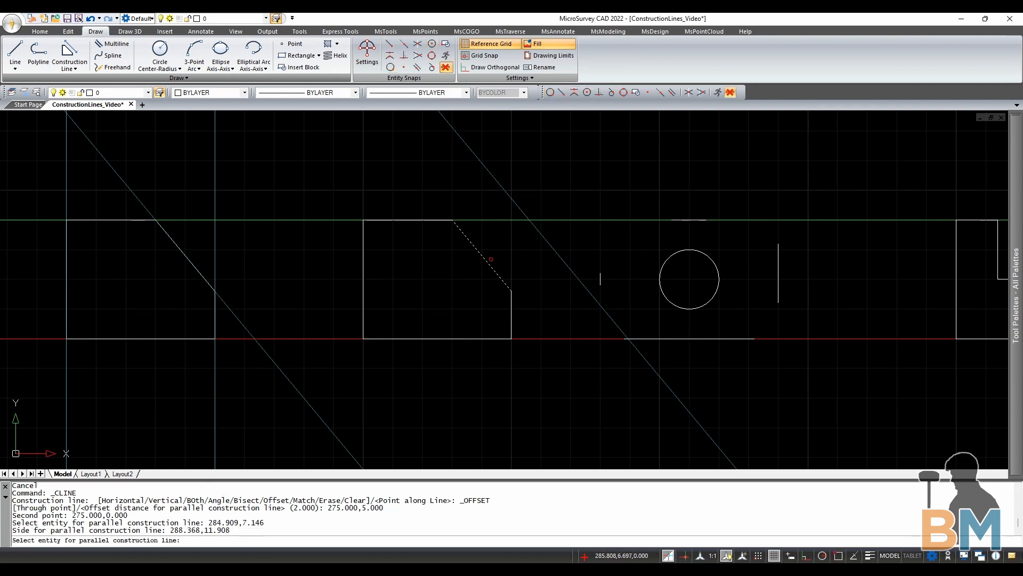
# - Offset construction lines outward from the second chamfered rectangle's top, left, bottom and right edges, and finish the command
pyautogui.click(423, 220)
pyautogui.click(418, 187)
pyautogui.click(366, 243)
pyautogui.click(363, 244)
pyautogui.click(326, 243)
pyautogui.click(434, 339)
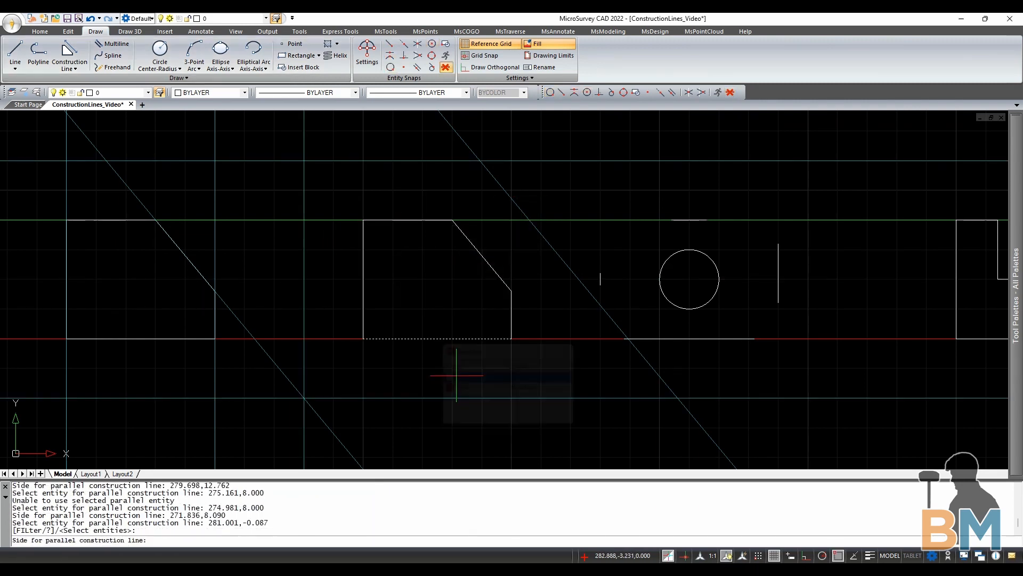
pyautogui.click(443, 405)
pyautogui.click(512, 318)
pyautogui.click(562, 318)
pyautogui.press('Return')
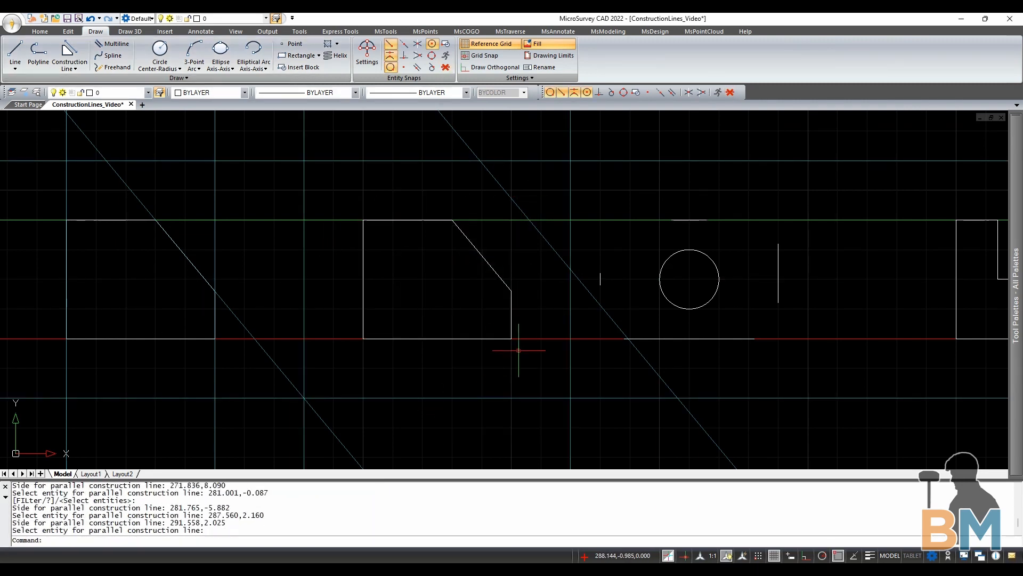
# - Clear all construction lines around the chamfered rectangles
pyautogui.click(70, 69)
pyautogui.click(96, 461)
pyautogui.moveTo(385, 297); pyautogui.dragTo(149, 325, button='middle')
pyautogui.scroll(1, 312, 304)
pyautogui.scroll(1, 312, 304)
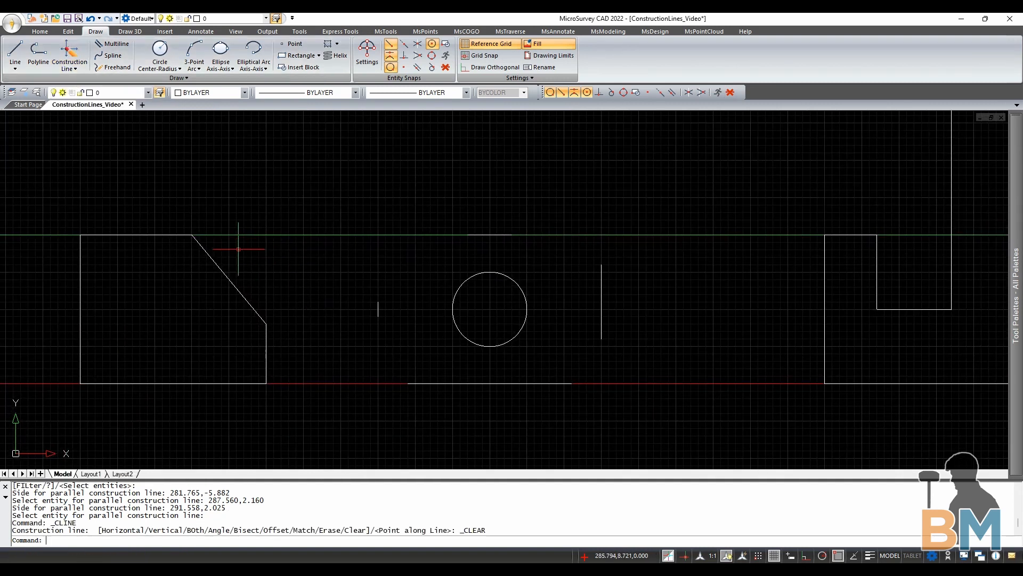
# - Array construction lines from the circle's center through the endpoints of the four separate lines surrounding it
pyautogui.click(70, 65)
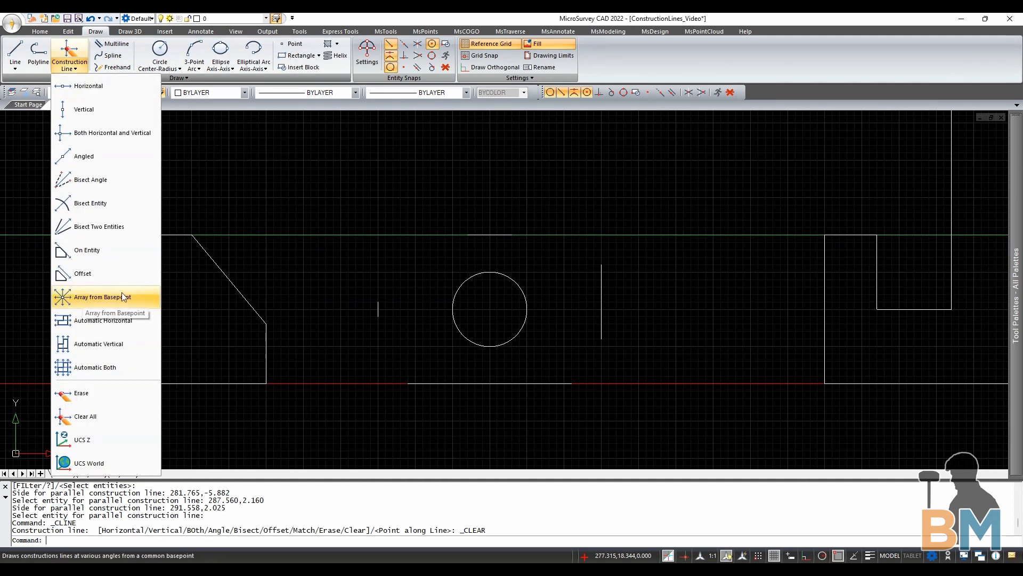
pyautogui.click(128, 299)
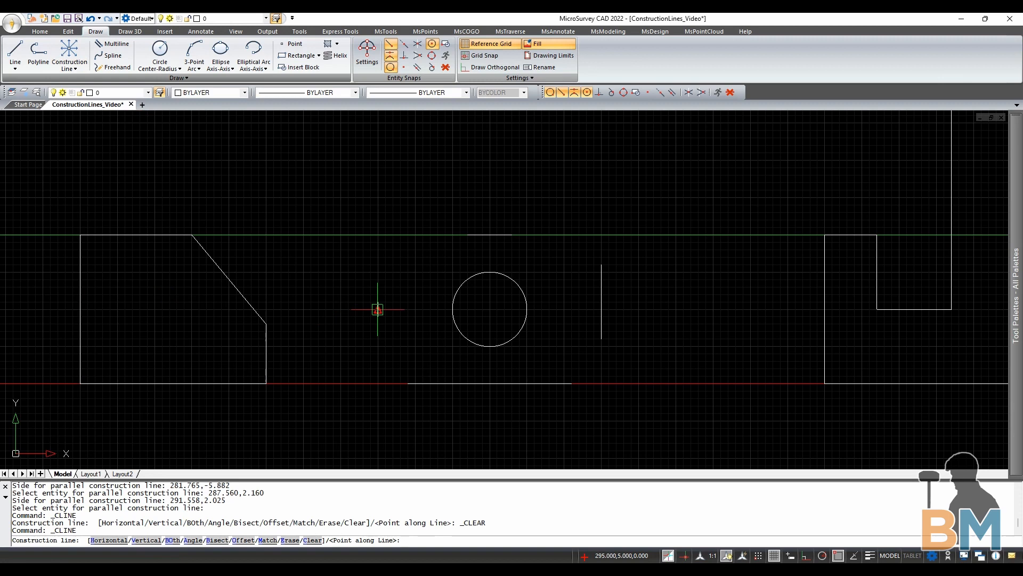
pyautogui.click(490, 309)
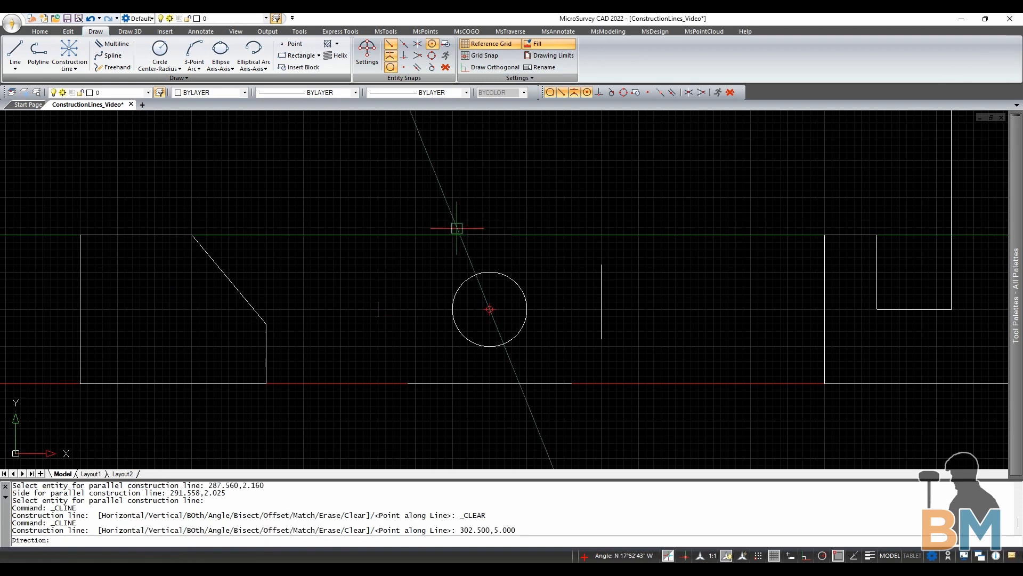
pyautogui.click(378, 317)
pyautogui.click(378, 302)
pyautogui.click(467, 235)
pyautogui.click(511, 234)
pyautogui.click(601, 265)
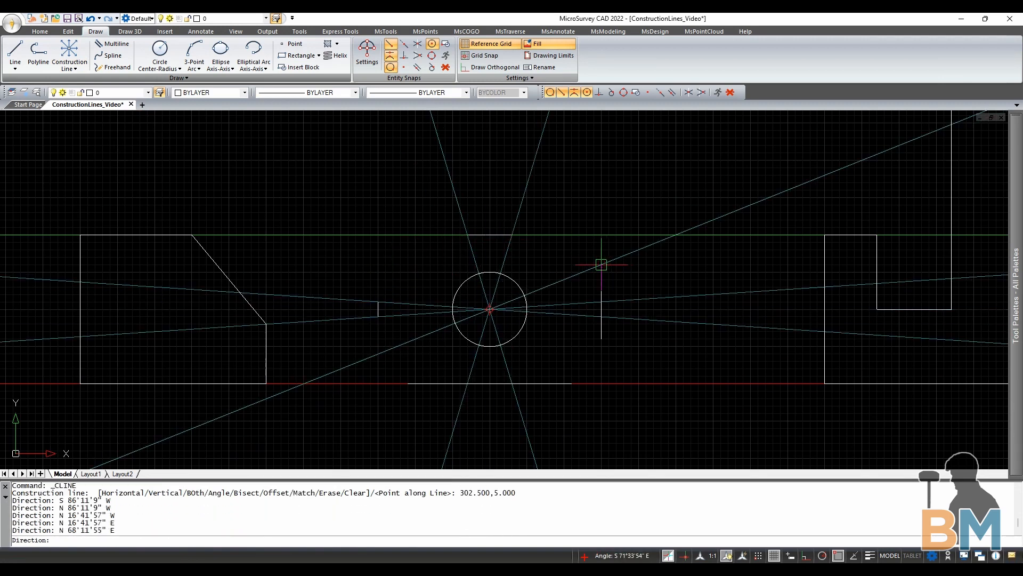
pyautogui.click(601, 339)
pyautogui.click(571, 383)
pyautogui.click(412, 380)
pyautogui.press('Return')
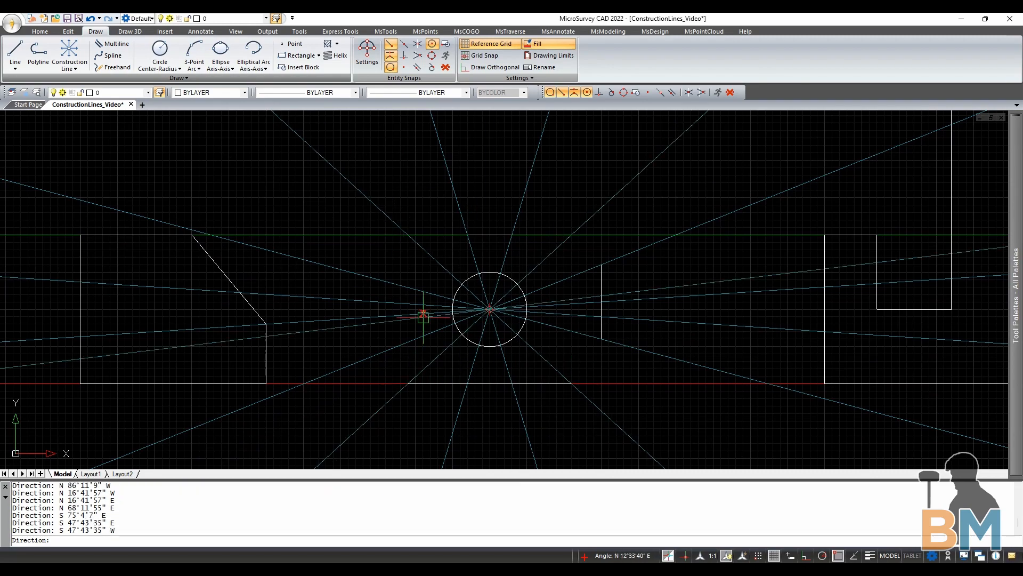
# - Clear all construction lines radiating from the circle's center
pyautogui.scroll(-8, 518, 286)
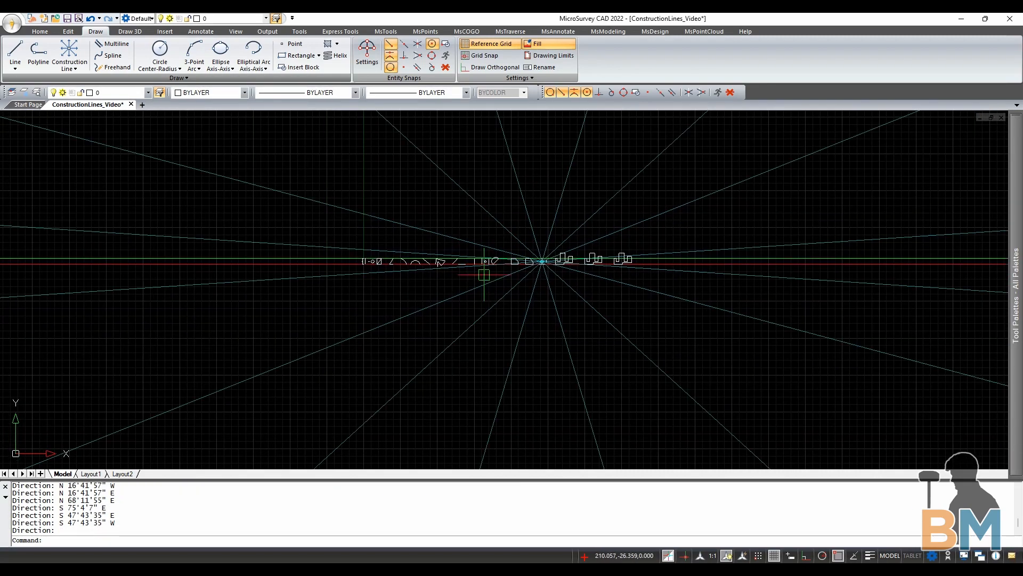
pyautogui.scroll(6, 560, 255)
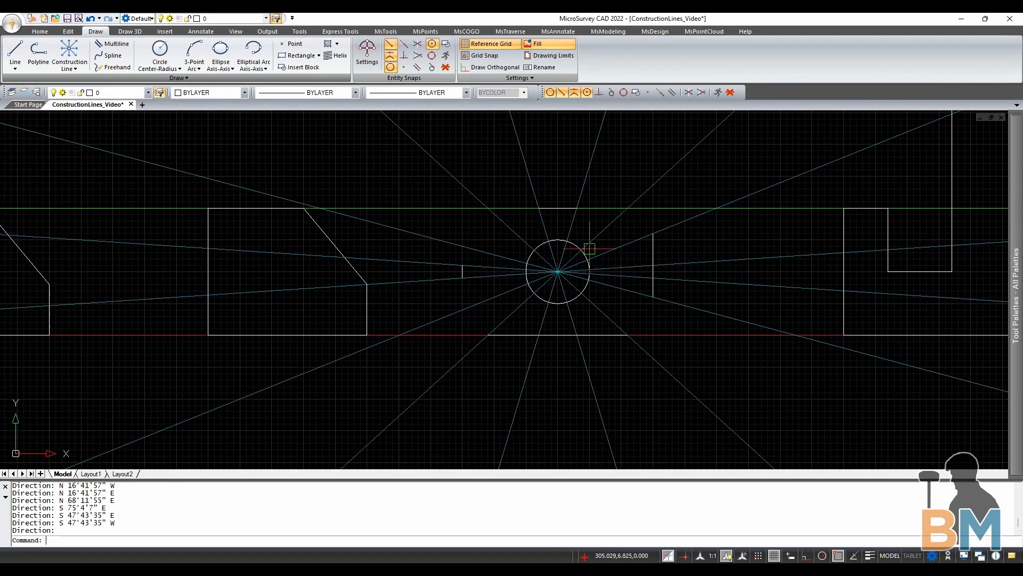
pyautogui.click(70, 67)
pyautogui.click(96, 463)
# - Draw Automatic Horizontal construction lines from the first stepped profile's left vertical edge and its short upper-left edge
pyautogui.moveTo(558, 315); pyautogui.dragTo(32, 374, button='middle')
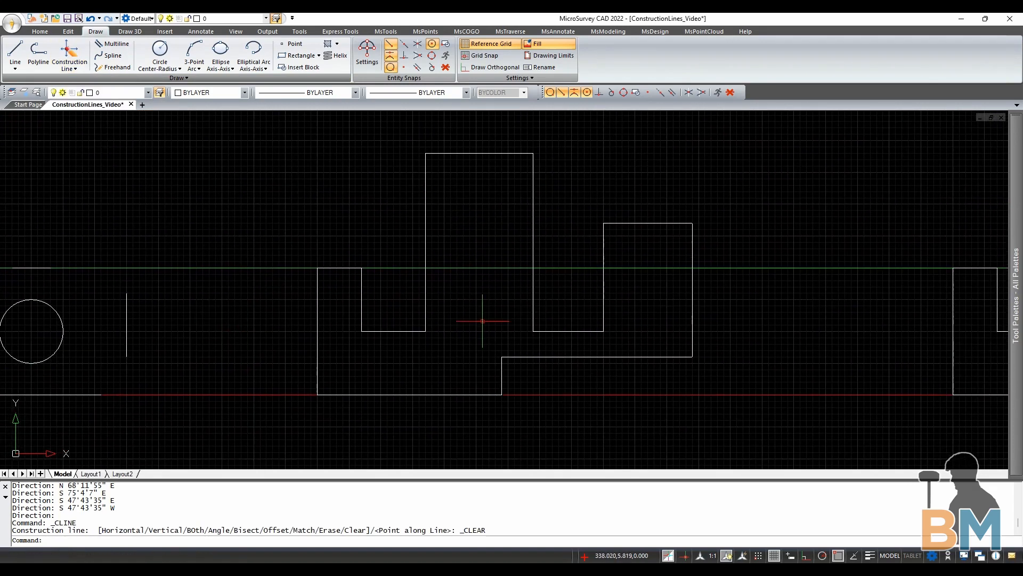
pyautogui.click(70, 66)
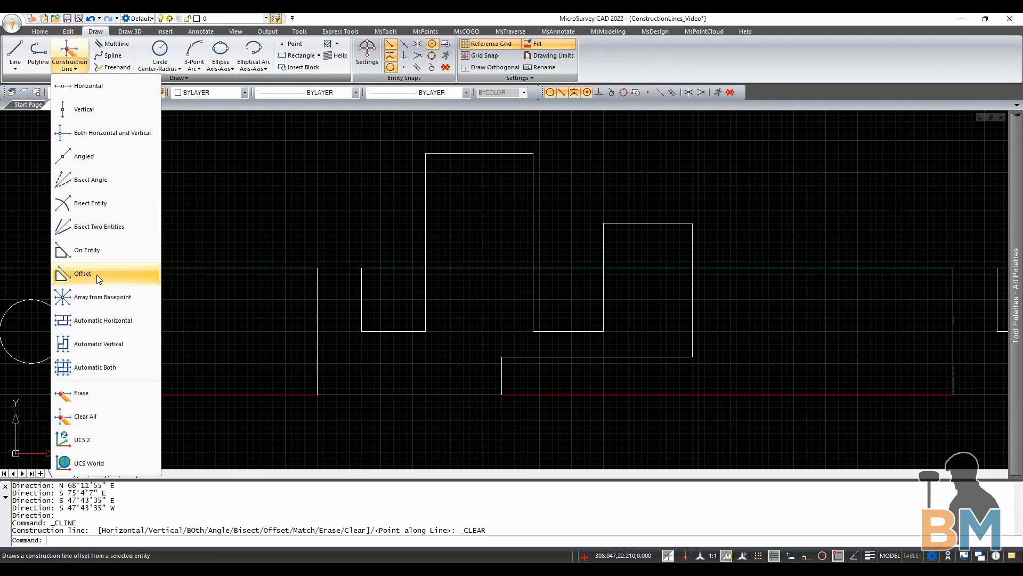
pyautogui.click(95, 320)
pyautogui.click(318, 293)
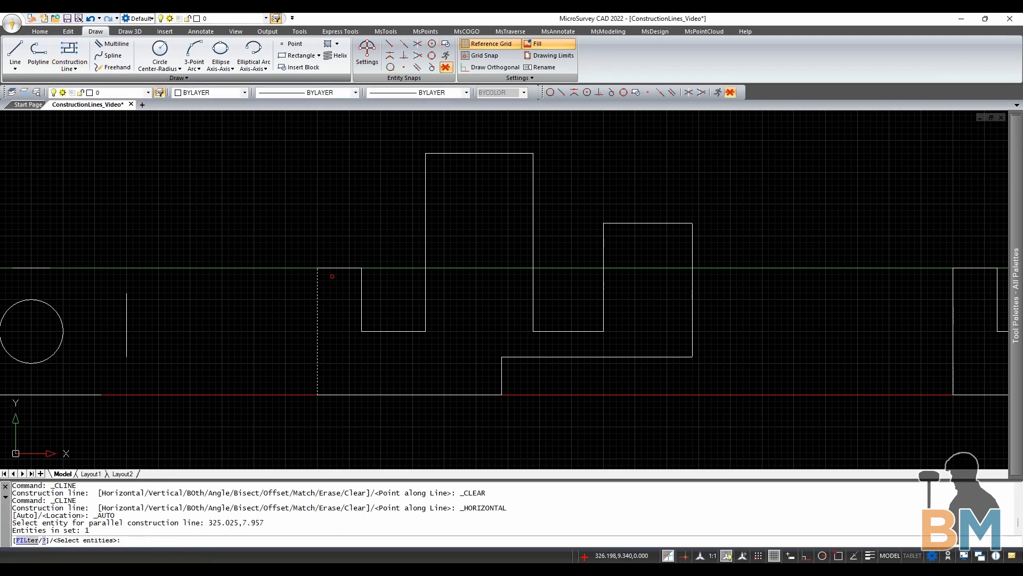
pyautogui.click(336, 268)
pyautogui.press('Return')
# - Repeat Automatic Horizontal with a window selection around the entire first stepped profile
pyautogui.click(69, 52)
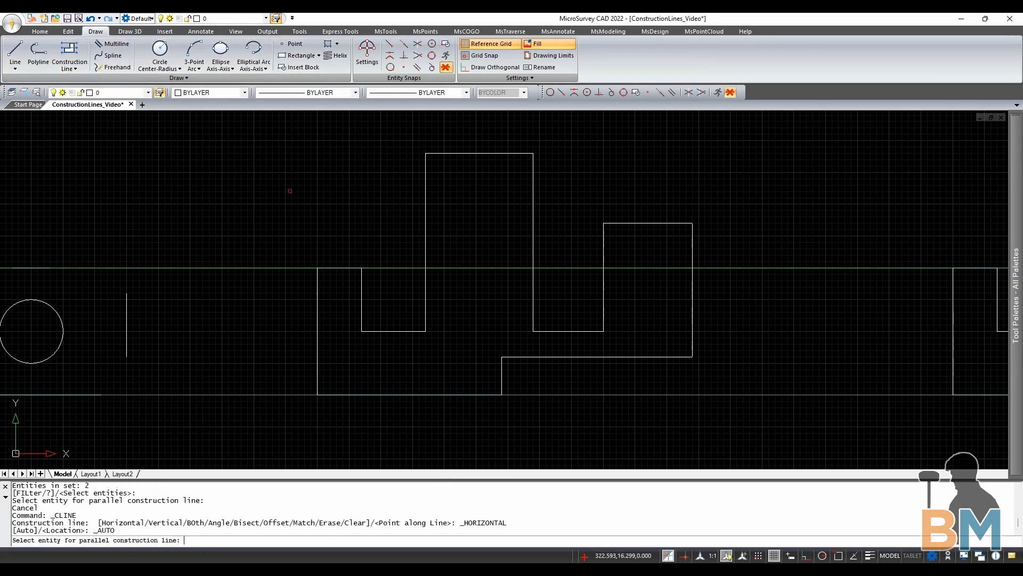
pyautogui.click(246, 140)
pyautogui.click(736, 453)
pyautogui.press('Return')
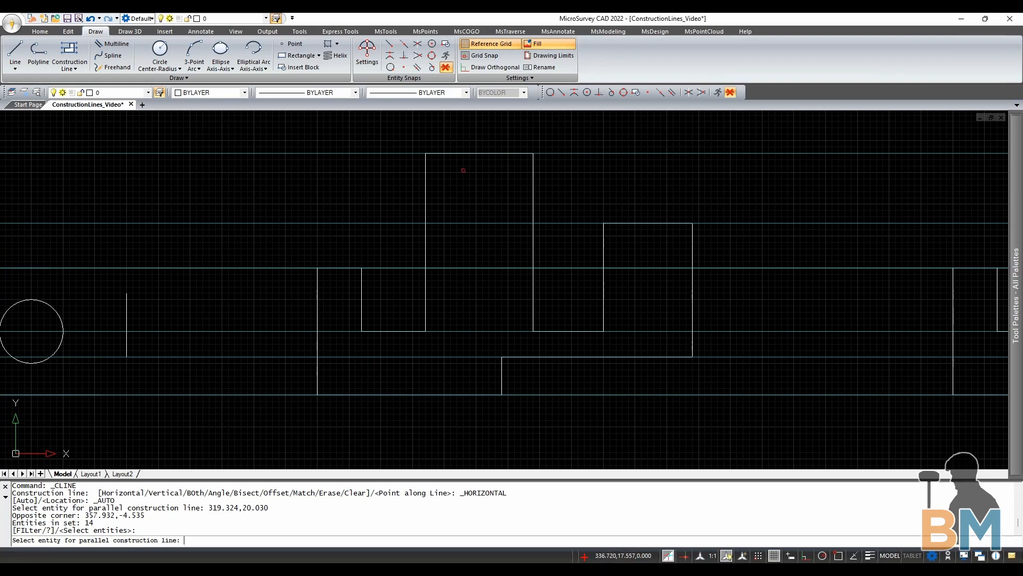
# - Clear all horizontal construction lines generated from the first stepped profile
pyautogui.click(70, 66)
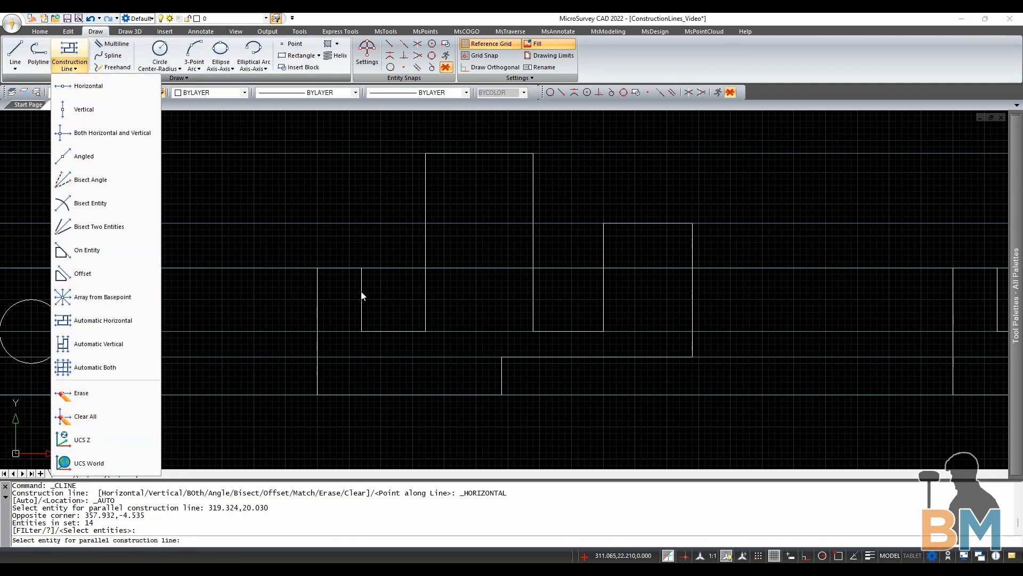
pyautogui.moveTo(578, 234); pyautogui.dragTo(62, 252, button='middle')
pyautogui.press('Return')
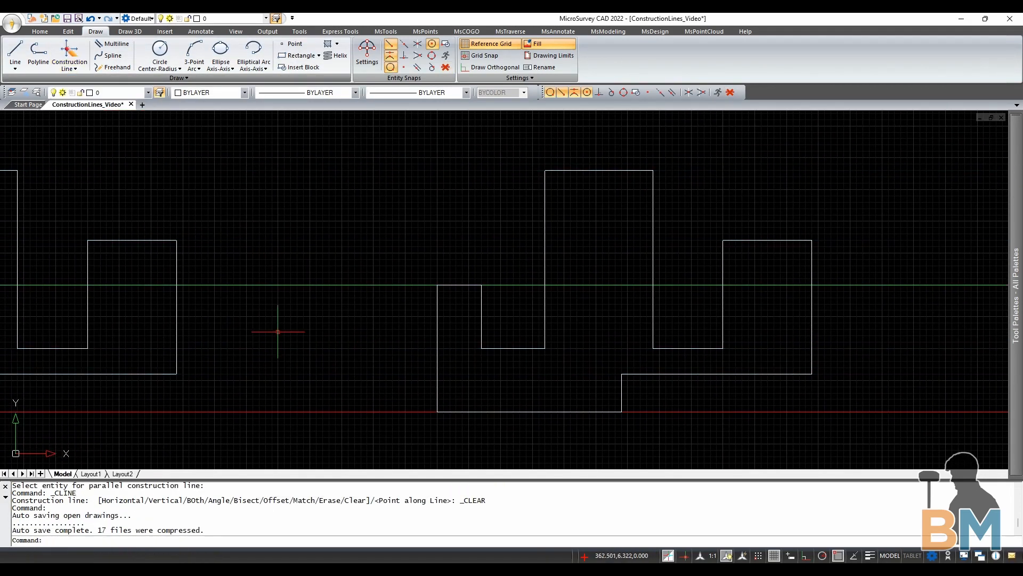
# - Draw Automatic Vertical construction lines from the second stepped profile's short upper-left edge and its bottom edge
pyautogui.click(70, 68)
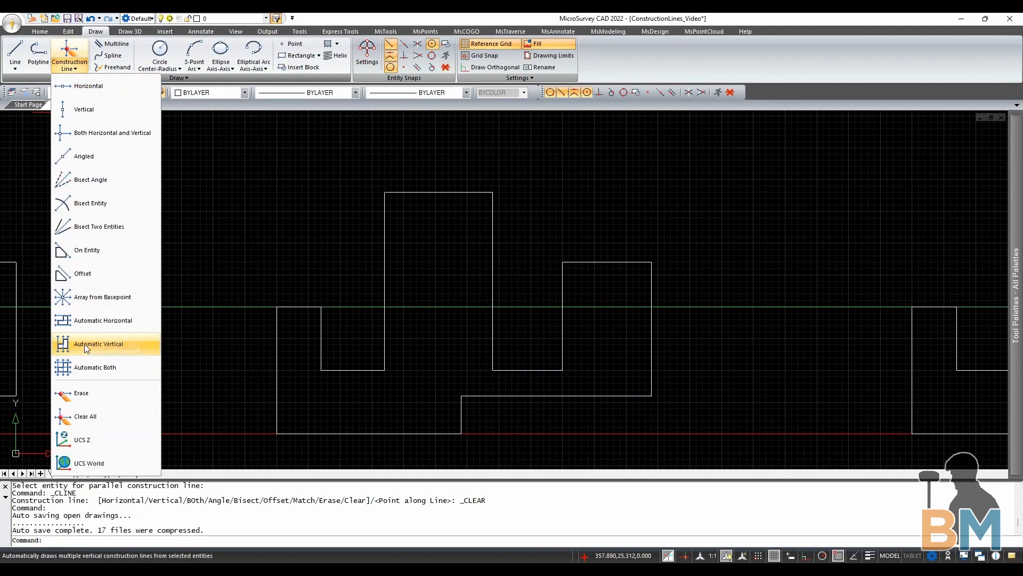
pyautogui.click(110, 343)
pyautogui.click(298, 306)
pyautogui.click(304, 432)
pyautogui.press('Return')
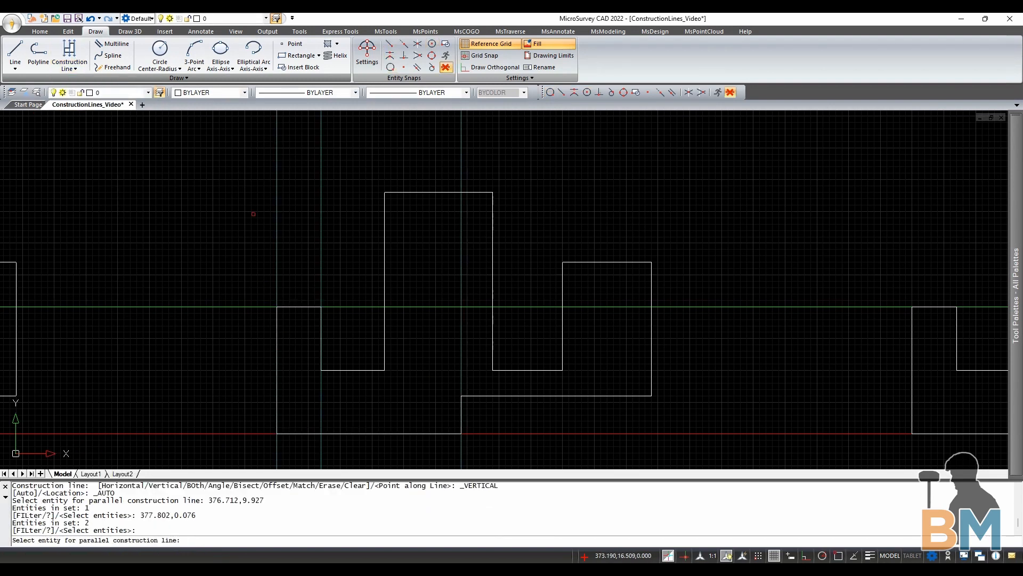
# - Repeat Automatic Vertical with a window selection around the entire second stepped profile
pyautogui.click(70, 51)
pyautogui.click(188, 139)
pyautogui.click(690, 458)
pyautogui.press('Return')
pyautogui.press('Escape')
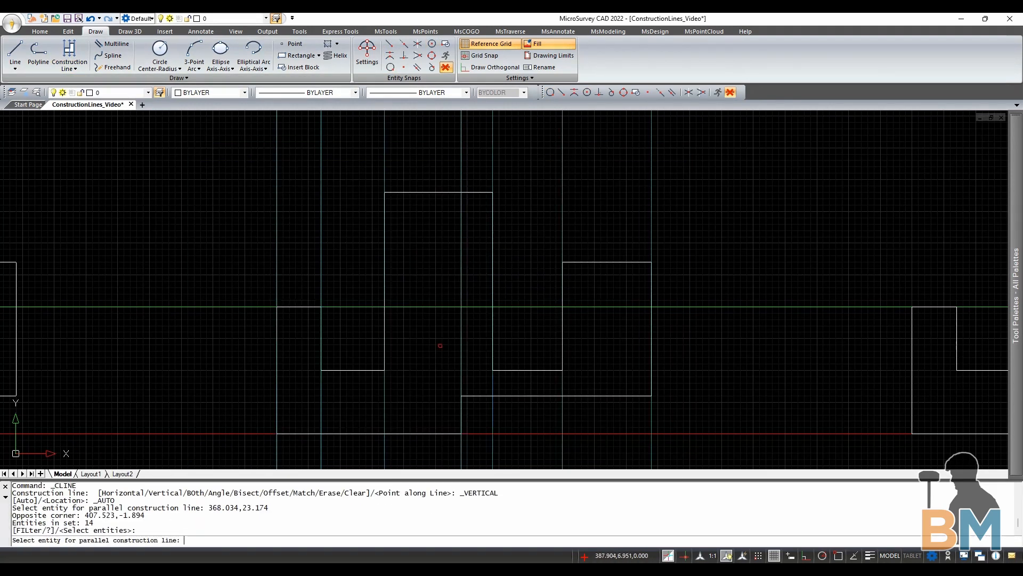
pyautogui.click(70, 66)
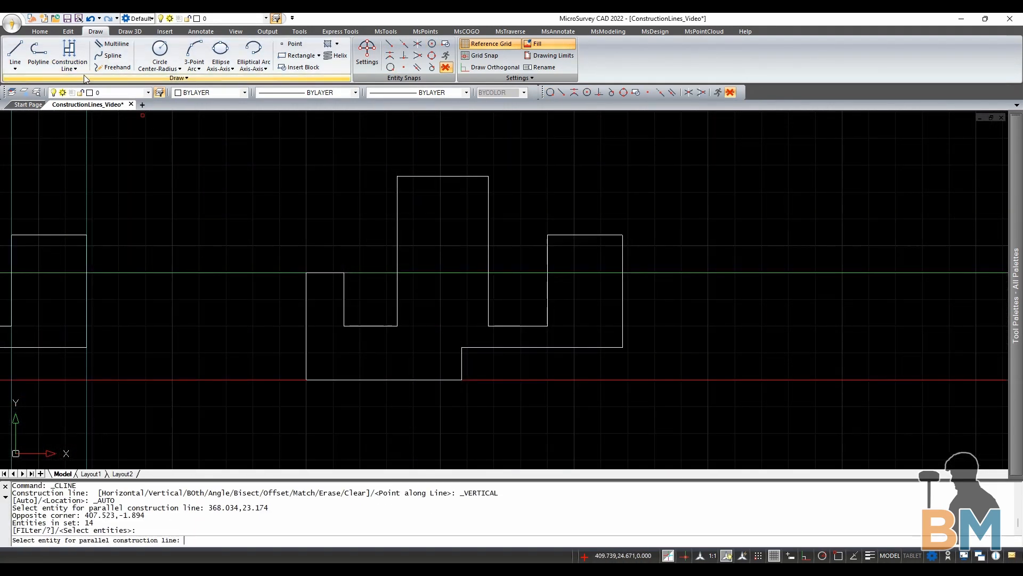
pyautogui.click(128, 357)
pyautogui.click(70, 67)
pyautogui.click(130, 351)
# - Draw Automatic Both construction lines from the third stepped profile's short upper-left edge and first notch edge, and from the whole window-selected profile
pyautogui.click(70, 66)
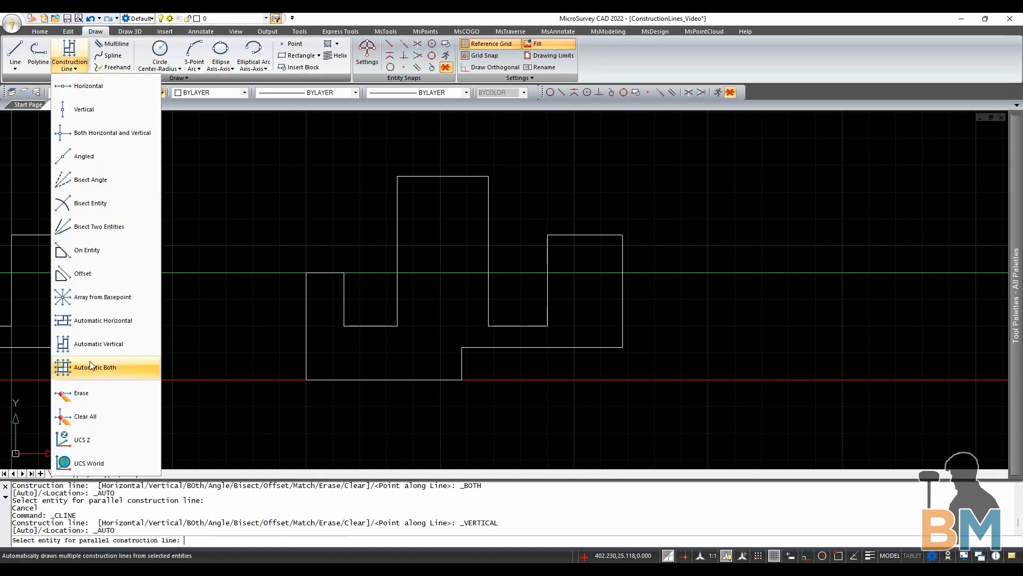
pyautogui.click(94, 368)
pyautogui.click(315, 273)
pyautogui.click(370, 328)
pyautogui.click(365, 324)
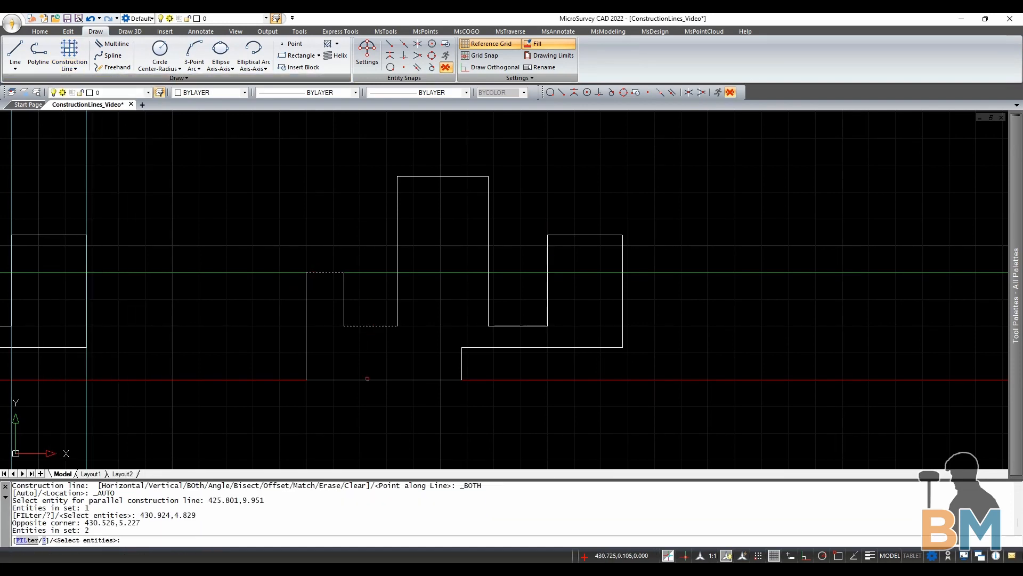
pyautogui.press('Return')
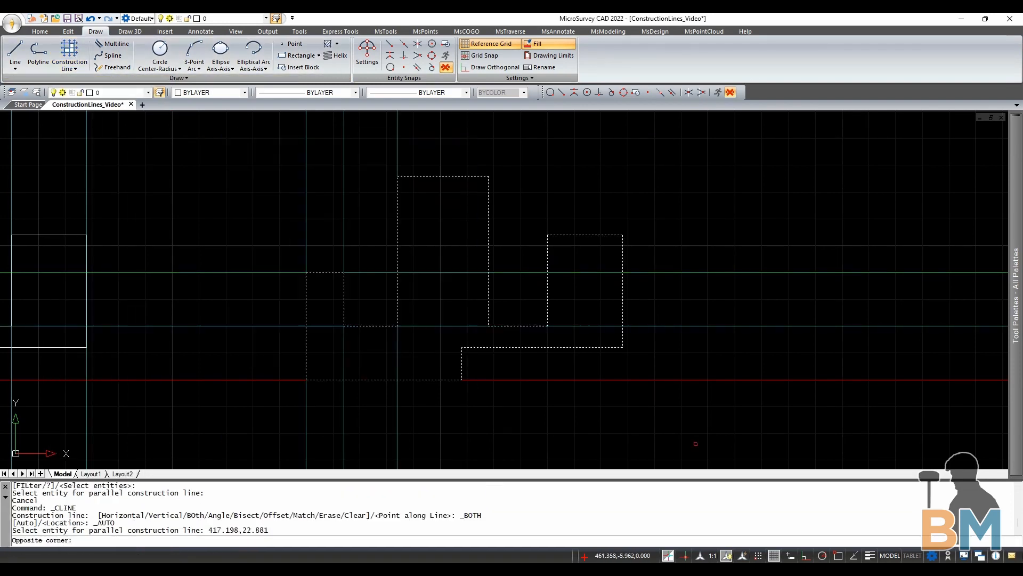
pyautogui.press('Return')
# - Open the layer explorer and move its window away from the ribbon
pyautogui.scroll(-5, 524, 337)
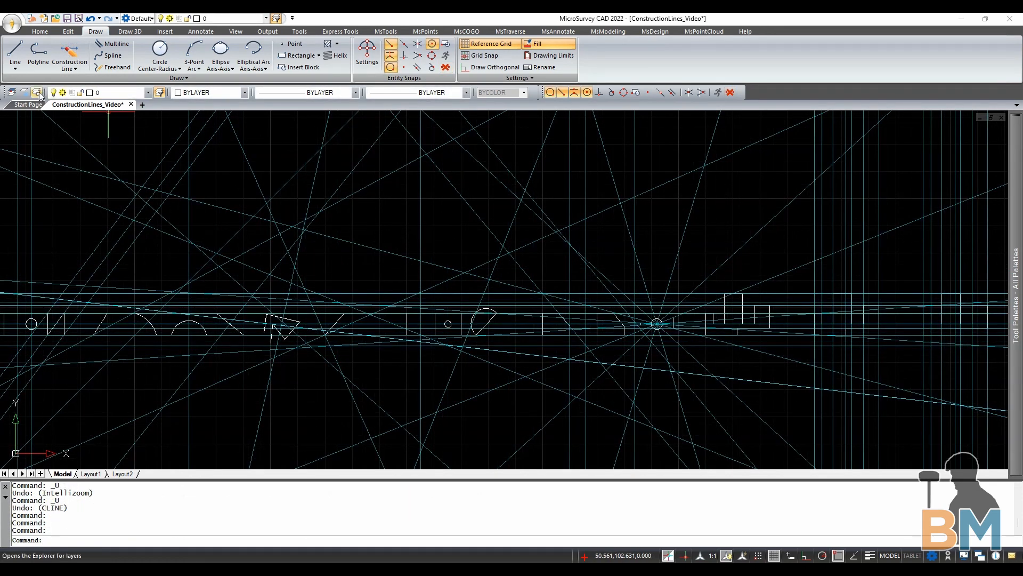
pyautogui.click(37, 91)
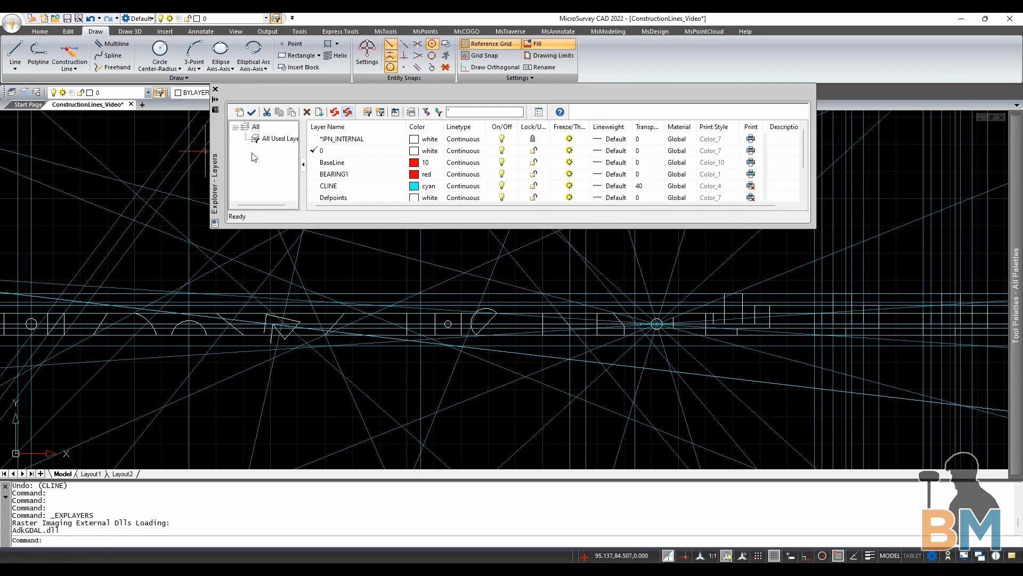
pyautogui.moveTo(475, 89); pyautogui.dragTo(645, 136)
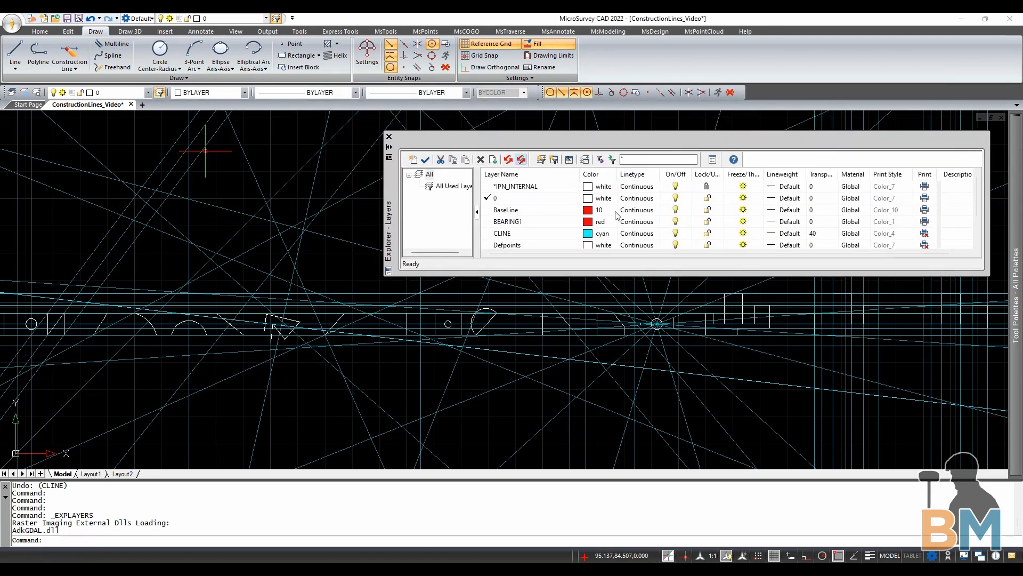
# - Freeze and thaw the CLINE layer twice to toggle all construction lines, leaving the layer thawed
pyautogui.click(744, 233)
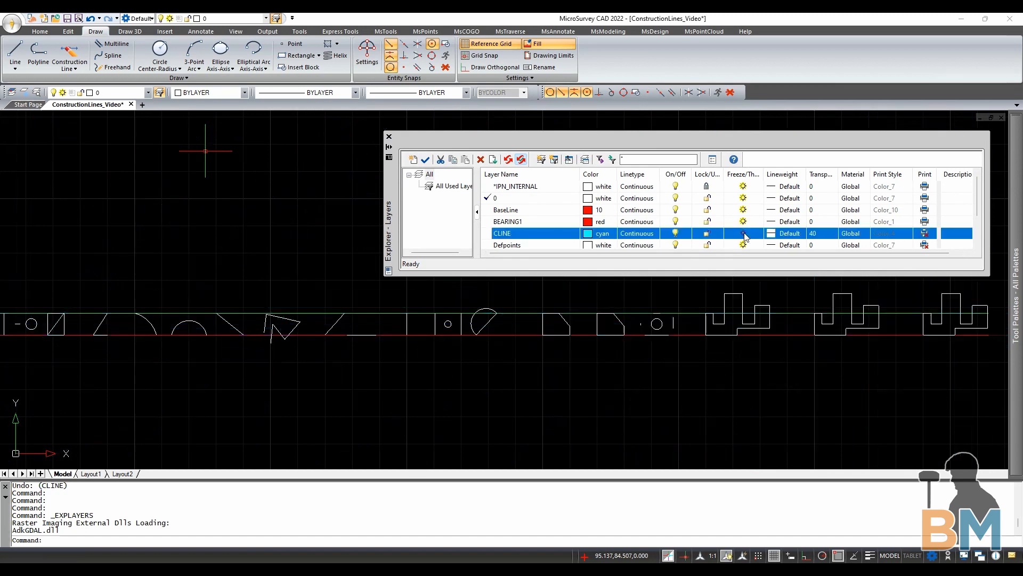
pyautogui.click(744, 234)
pyautogui.click(744, 234)
pyautogui.click(743, 235)
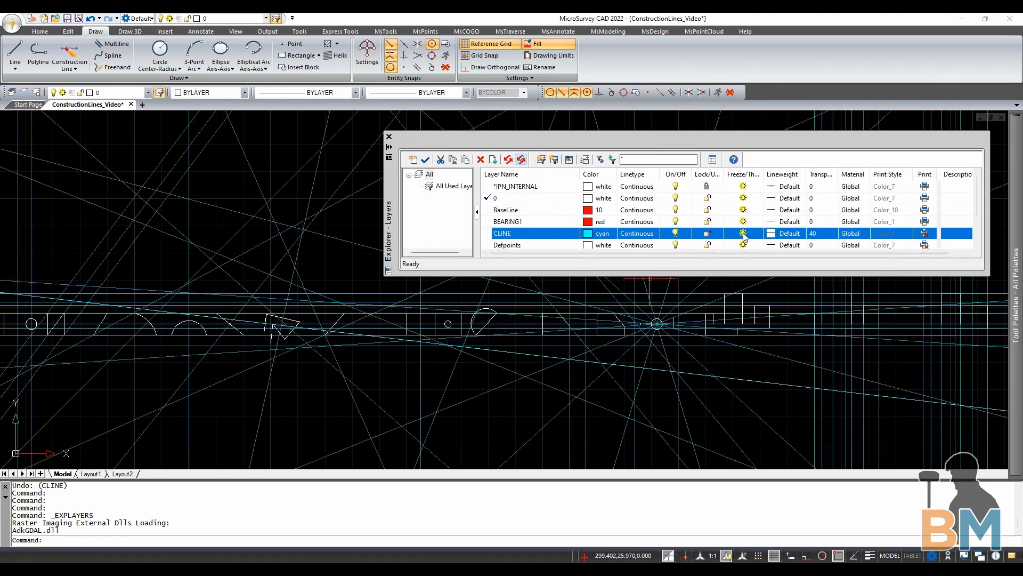